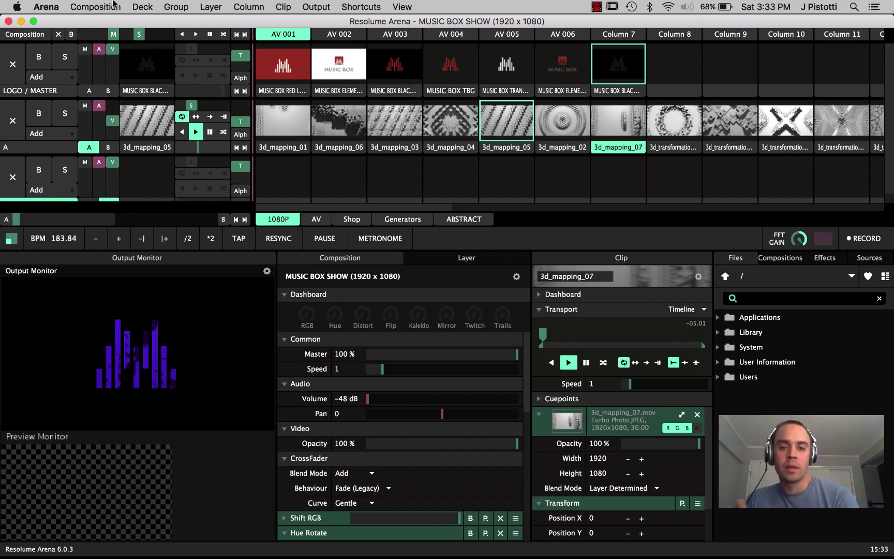
Step: Use Composition > New to replace MUSIC BOX SHOW with a blank 1920x1080 composition
click(114, 7)
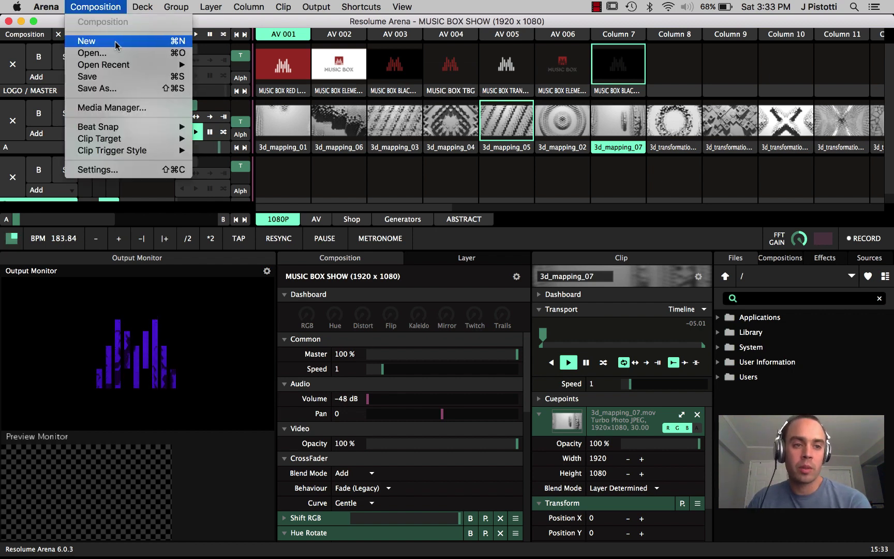
click(115, 41)
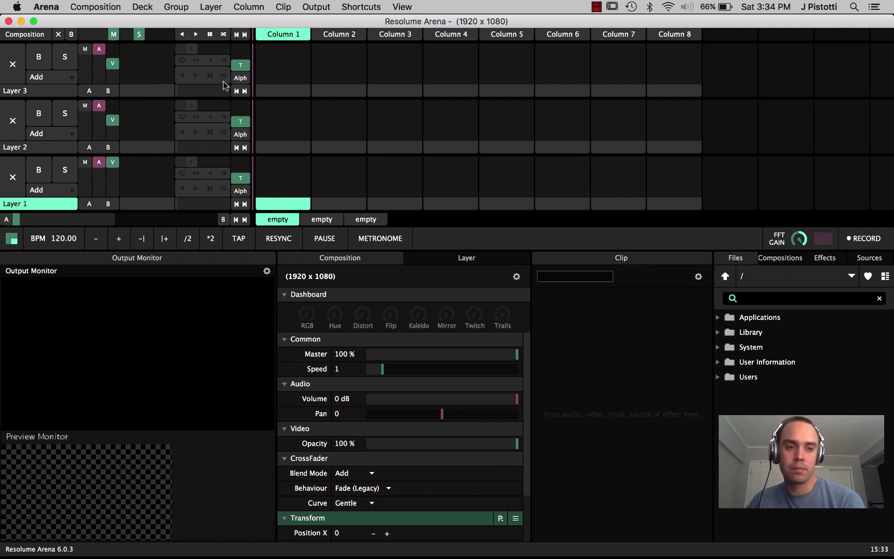
click(119, 8)
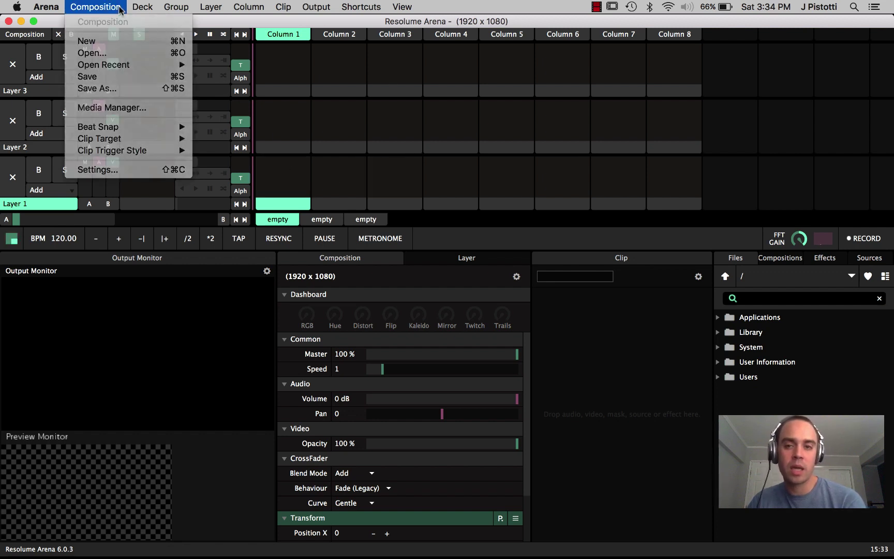
click(119, 8)
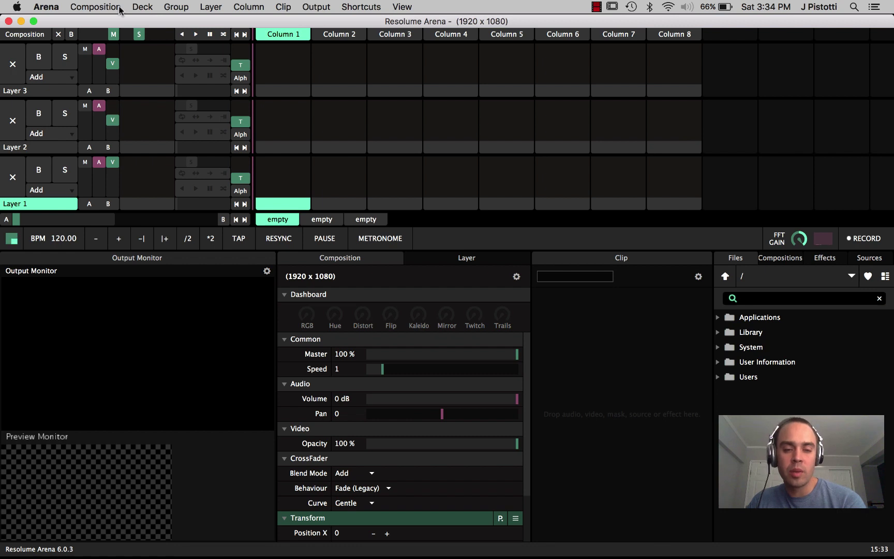
click(120, 9)
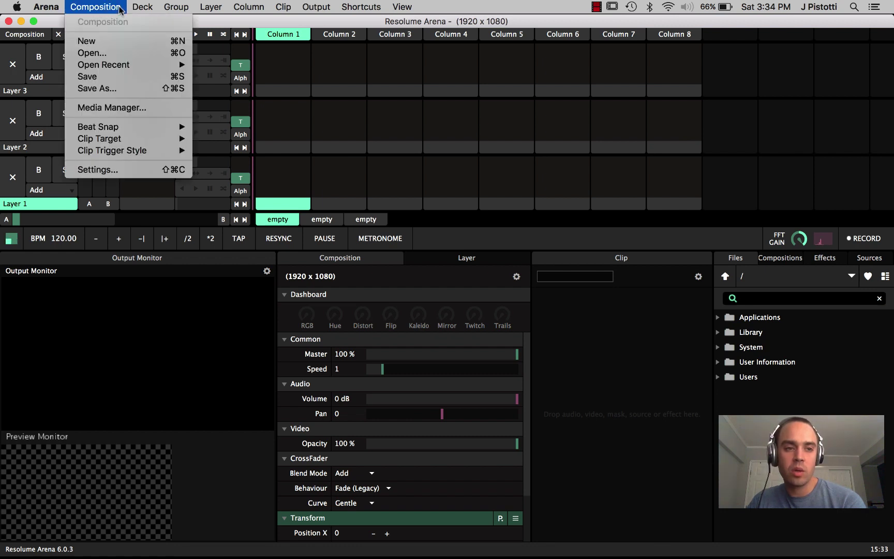
click(119, 42)
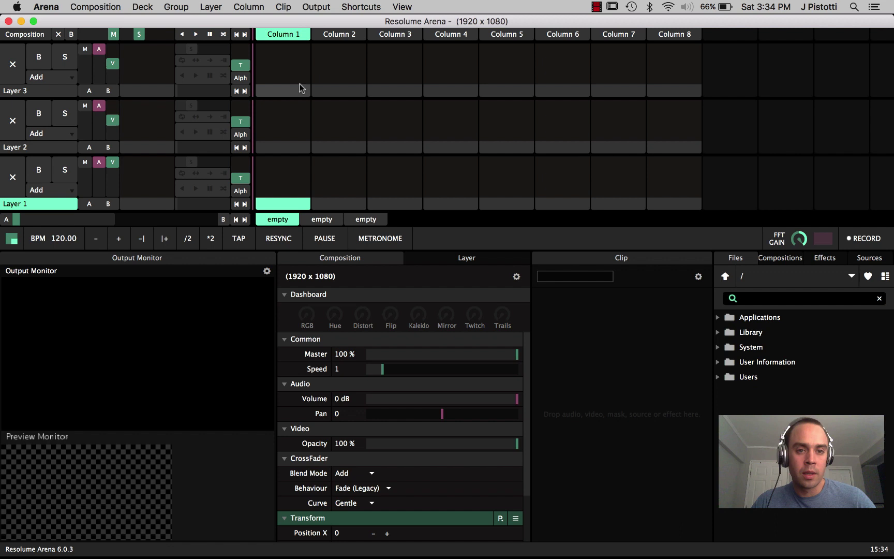
Step: Rename the top layer, Layer 3, to MASTER
click(29, 93)
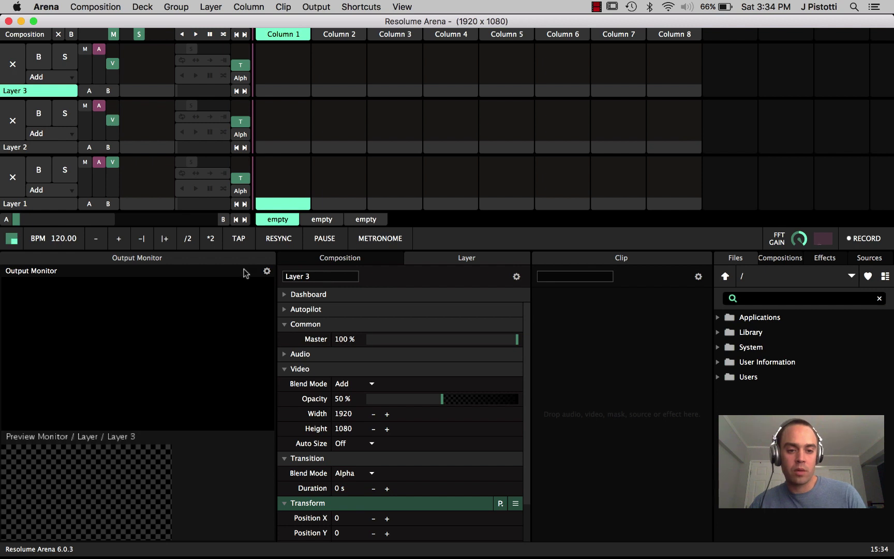
click(331, 277)
key(BackSpace)
text(#)
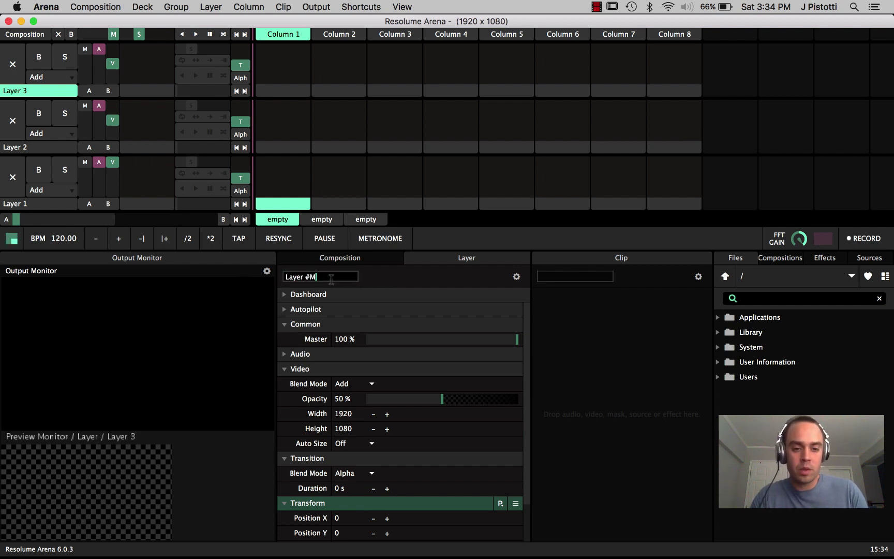
text(M)
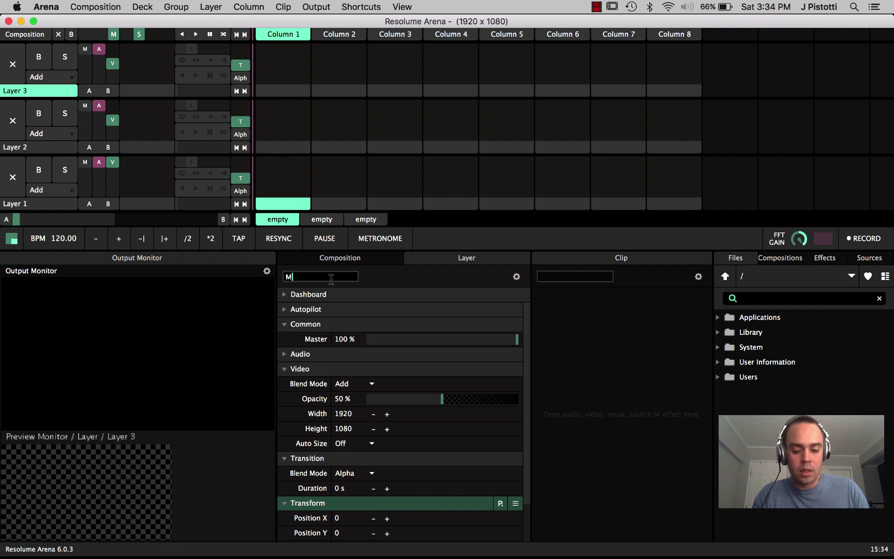
text(ASTER)
key(Return)
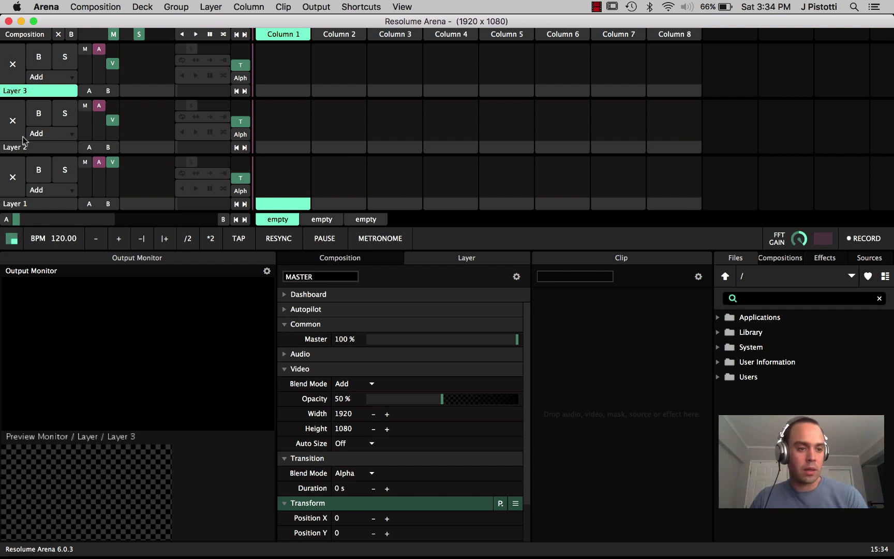
Step: Rename the middle layer, Layer 2, to LAYER A
click(38, 148)
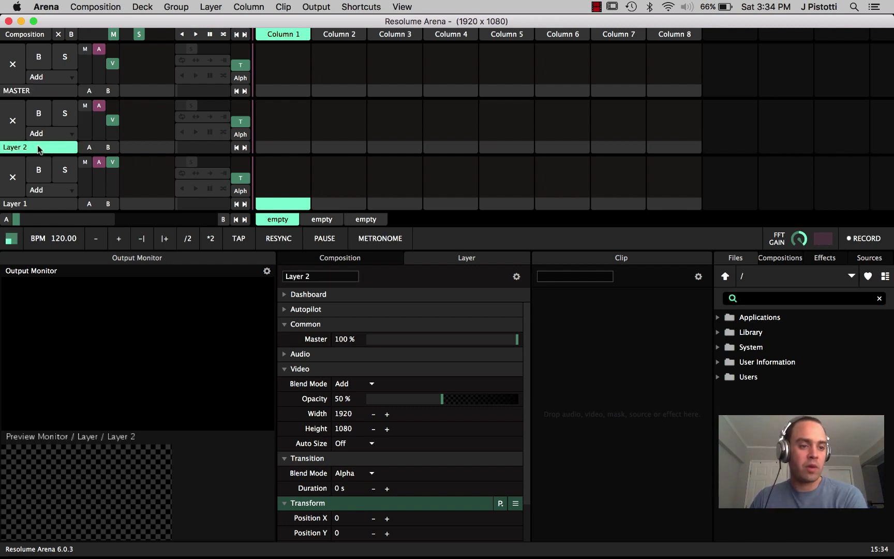
click(314, 275)
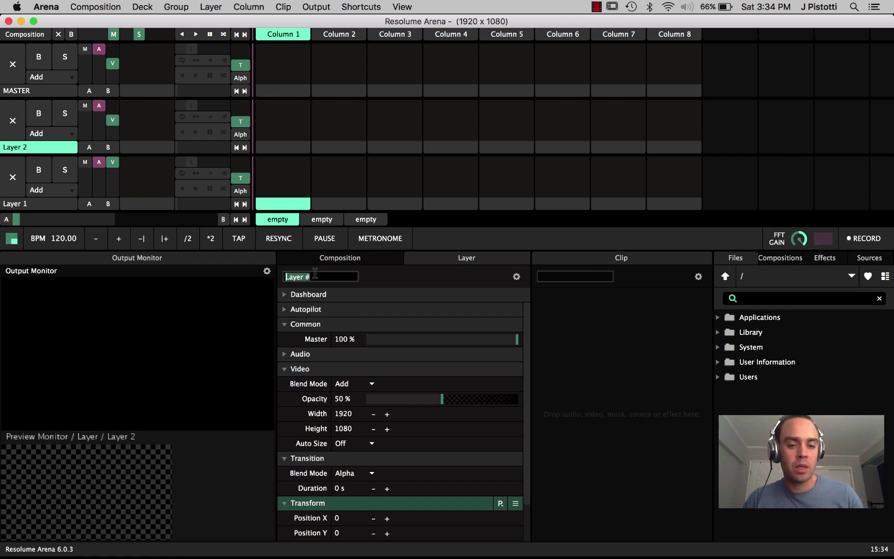
click(36, 148)
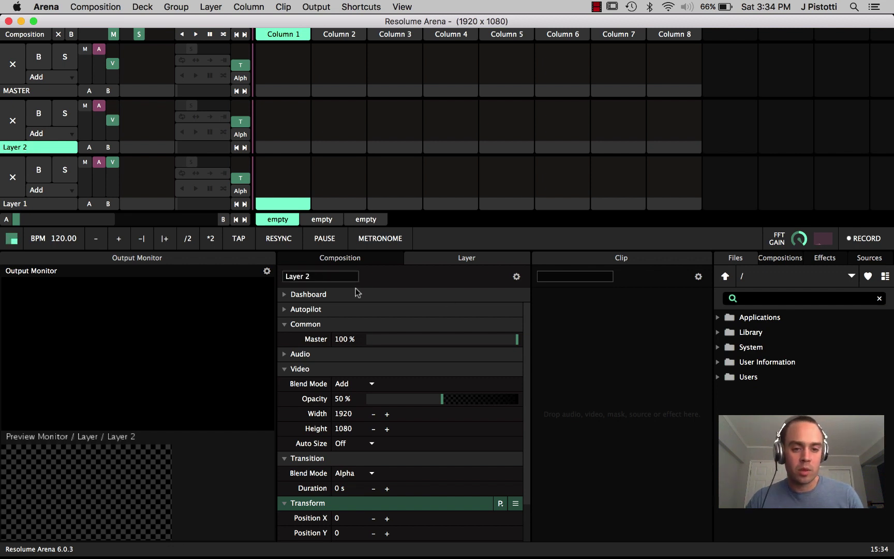
click(332, 276)
click(332, 276)
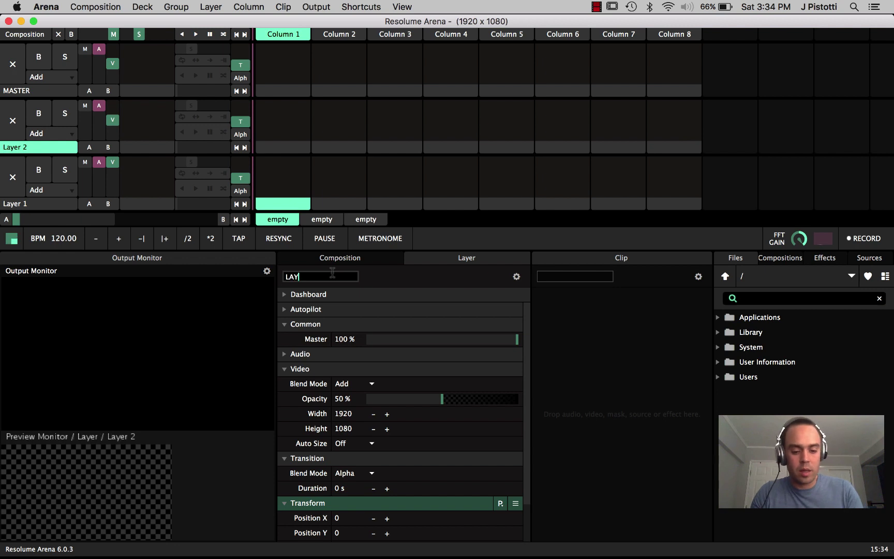
text(LAYER A)
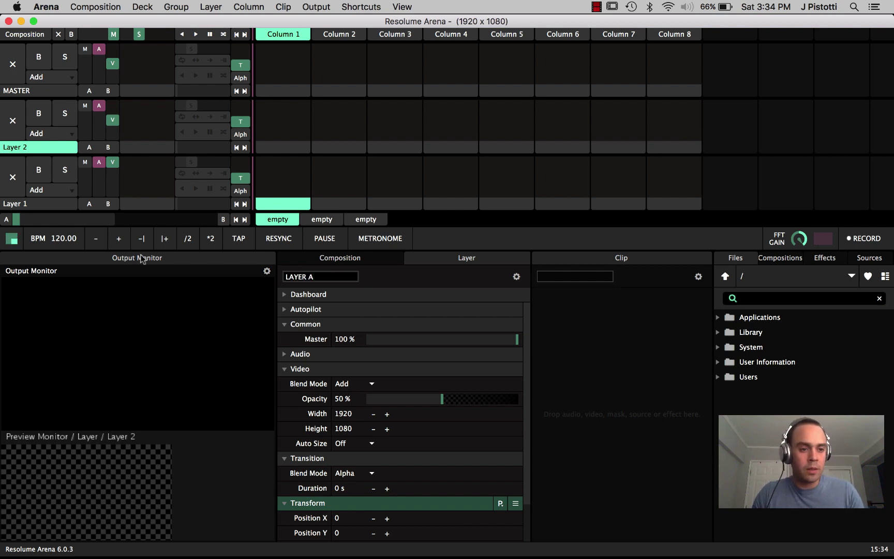
Step: Rename the bottom layer, Layer 1, to LAYER B
click(39, 204)
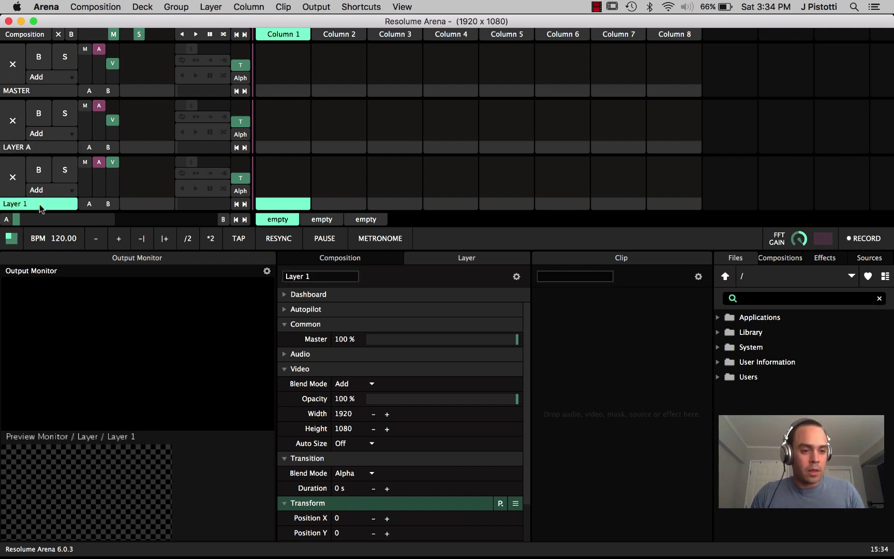
click(333, 275)
text(LAYE)
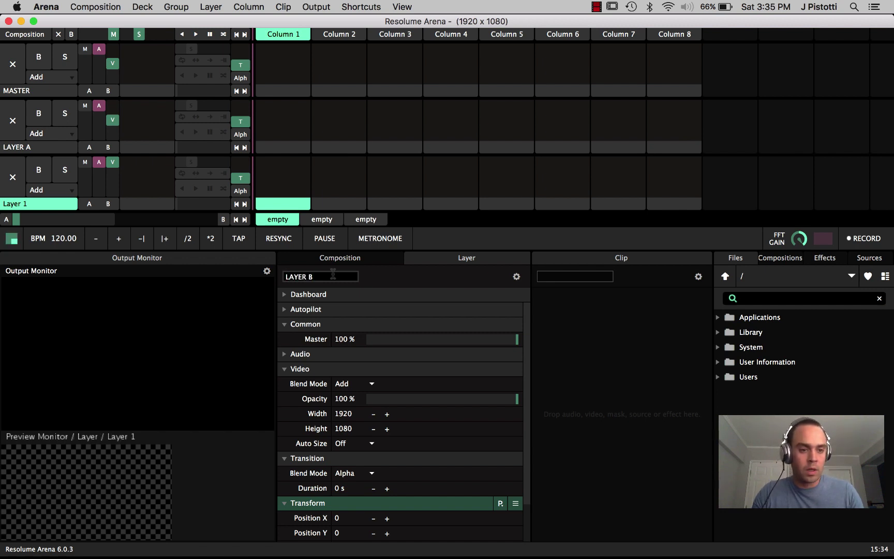
text(R B)
key(Return)
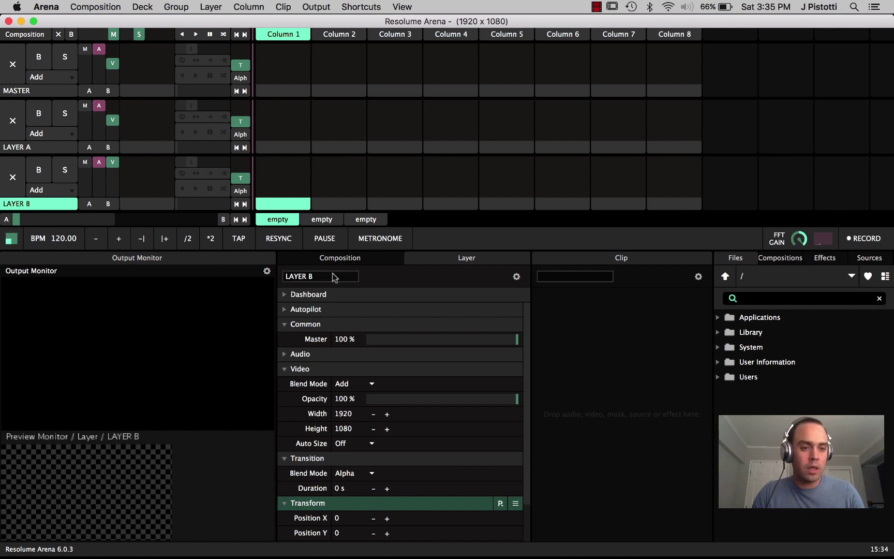
Step: Assign LAYER A to crossfader A and LAYER B to B; try Alpha blend, then restore Add
click(93, 147)
click(108, 205)
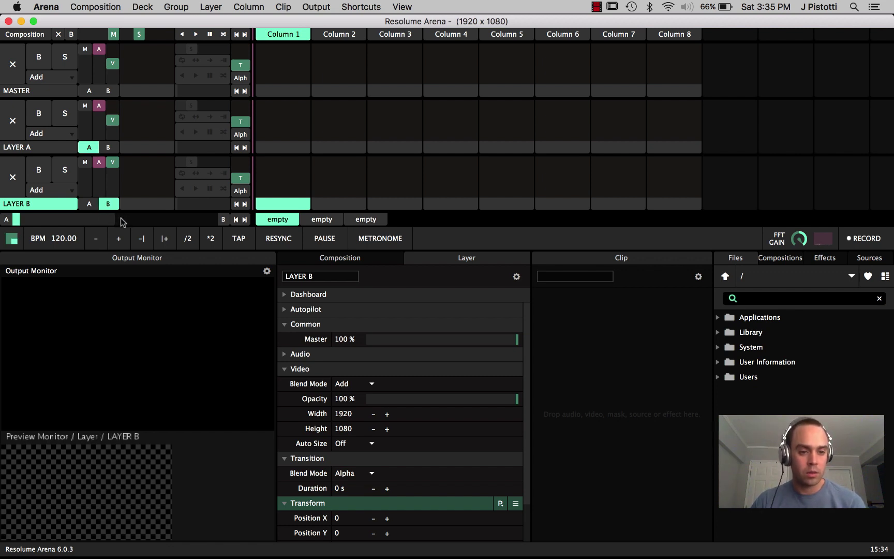
click(352, 263)
scroll(365, 414, down, 3)
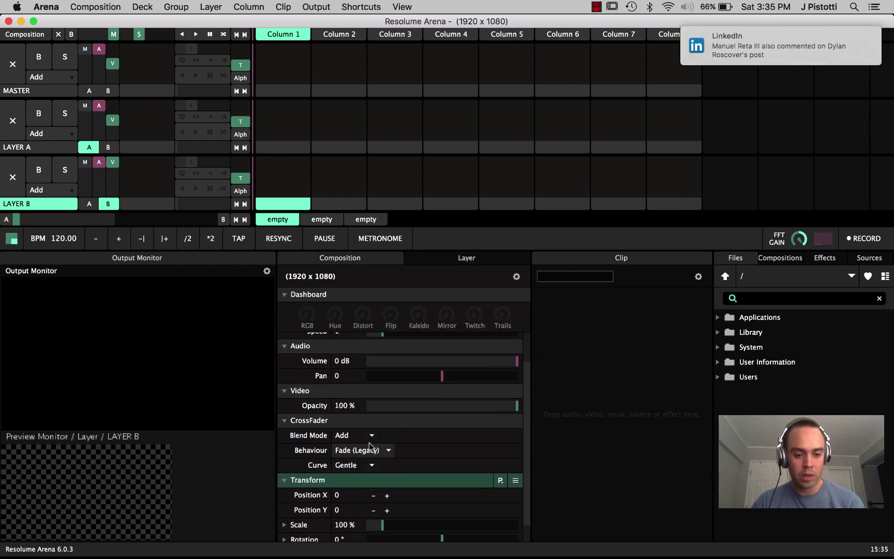
click(368, 435)
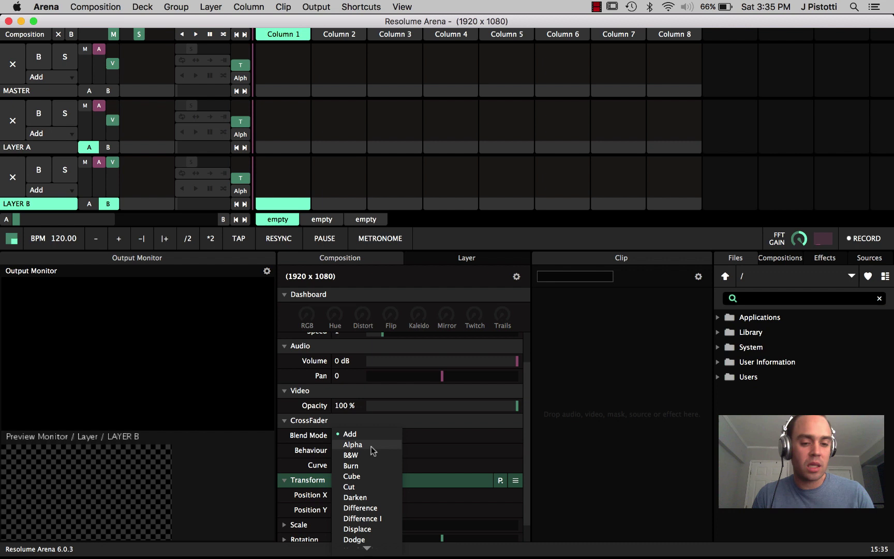
click(370, 446)
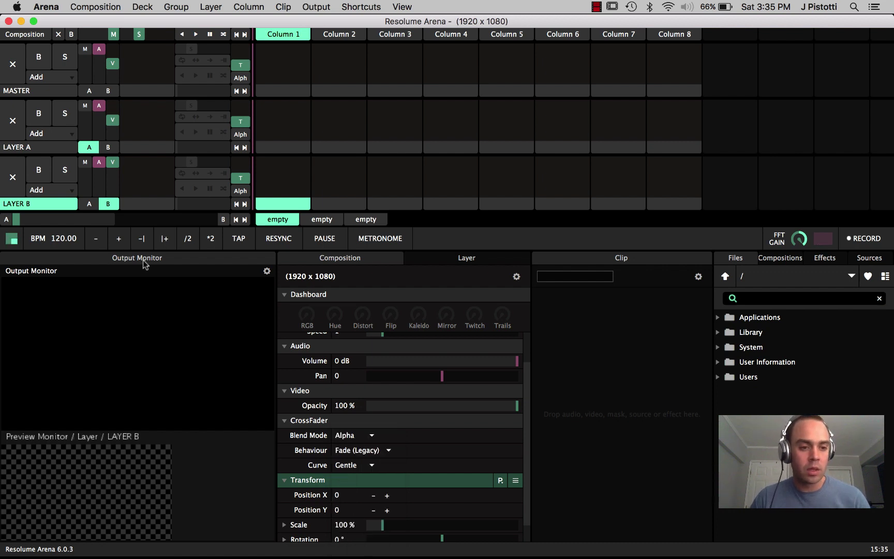
mouse_move(8, 221)
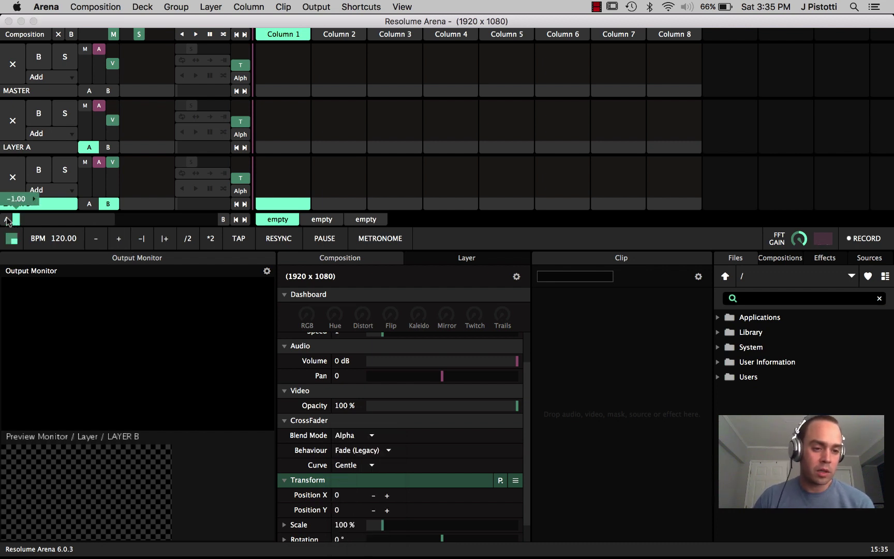
click(372, 436)
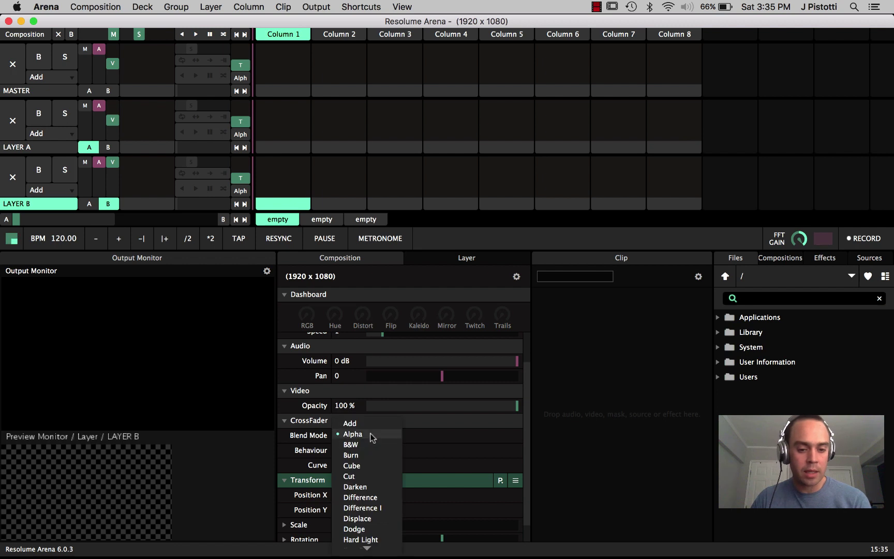
click(372, 424)
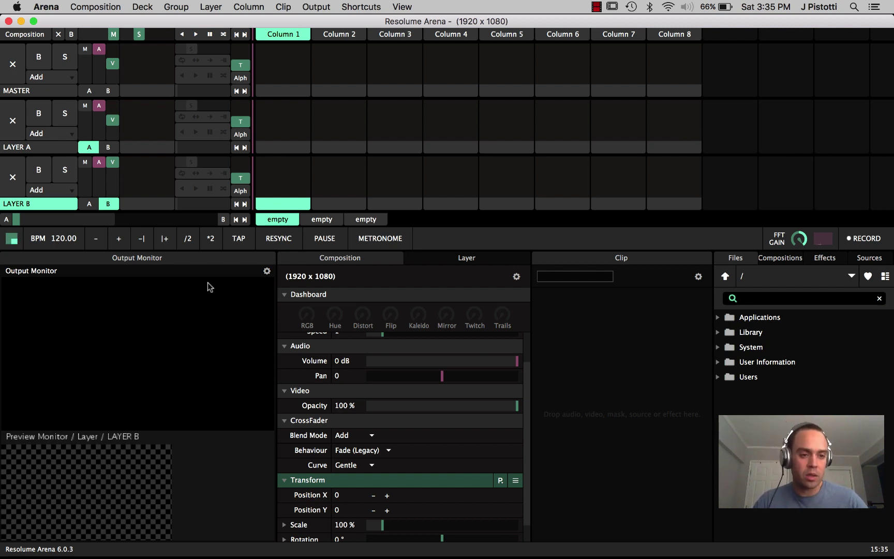
click(306, 89)
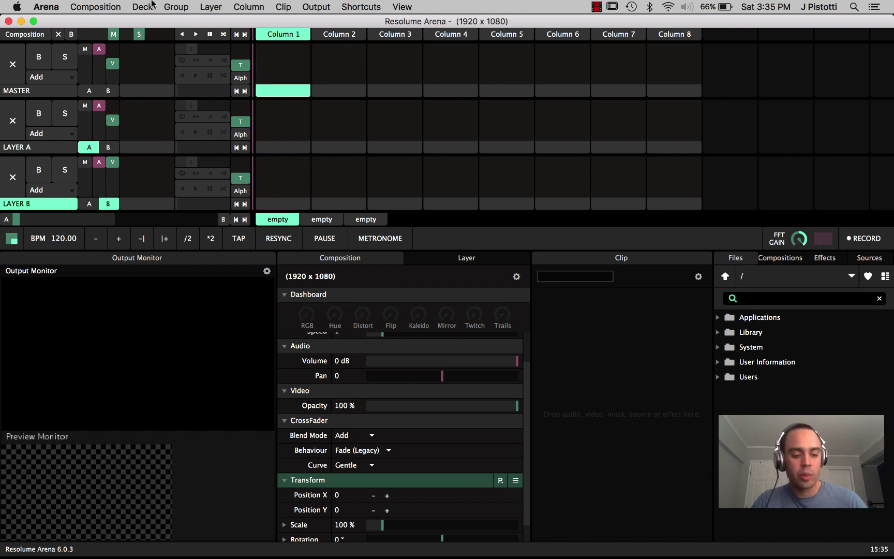
Step: In Finder, open the Deep Detail Visuals Logo folder
key(super+Tab)
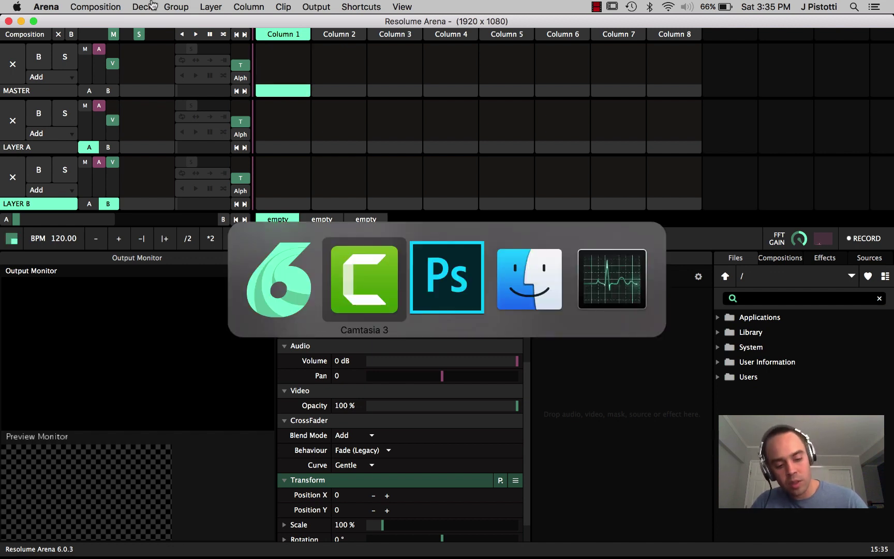
key(super+Tab)
key(super+Tab)
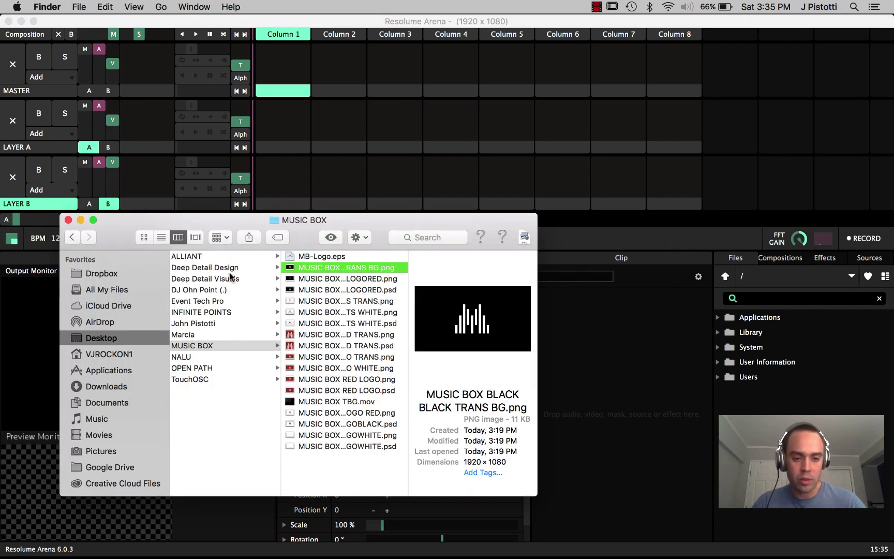
key(super+Tab)
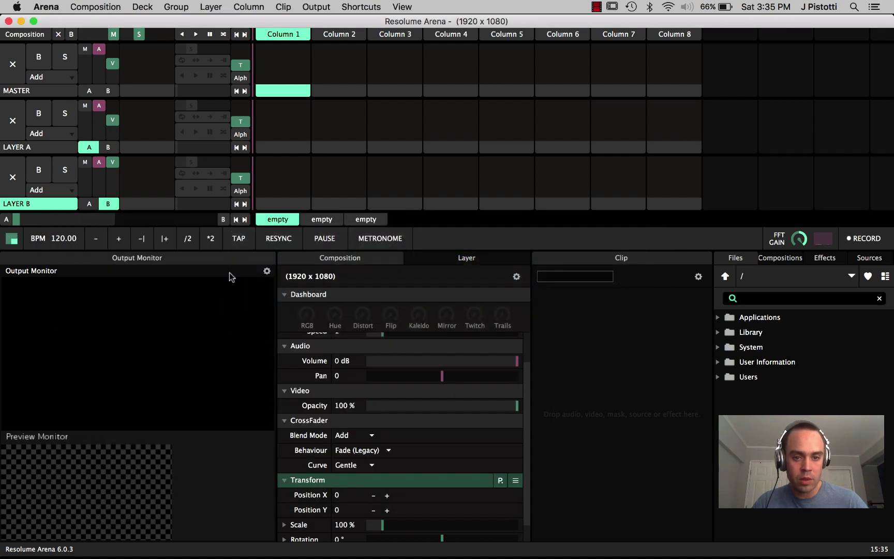
key(super+Tab)
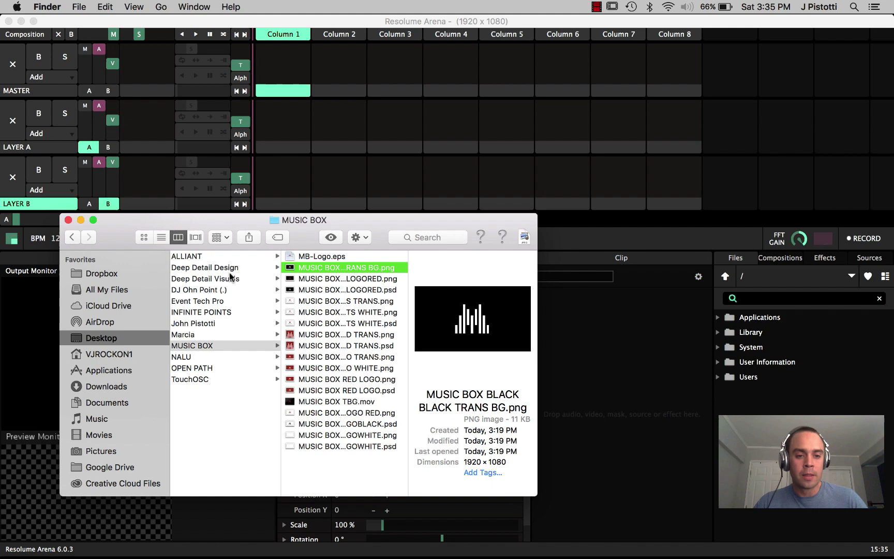
click(230, 268)
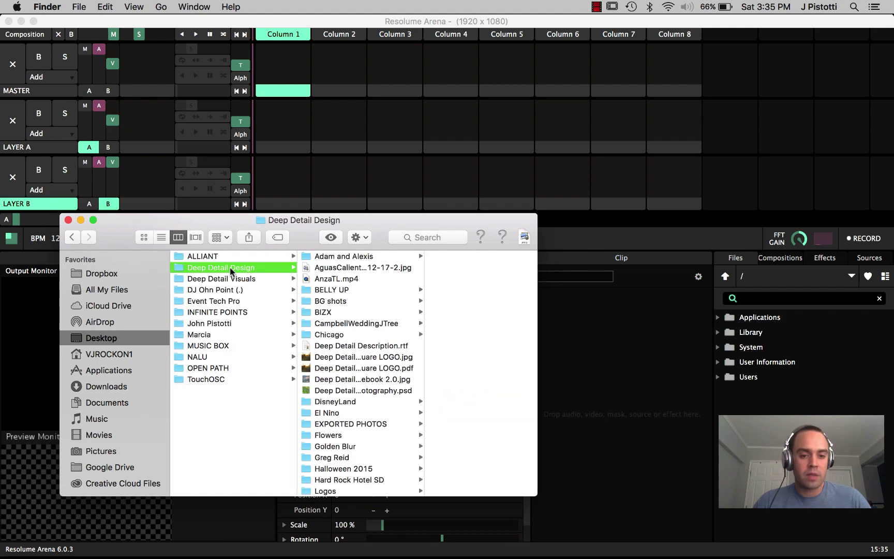
click(273, 278)
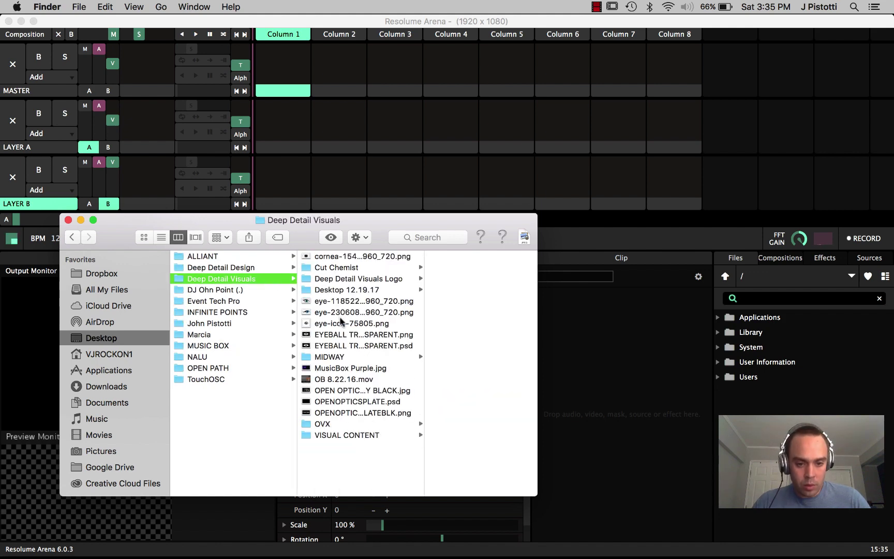
click(379, 280)
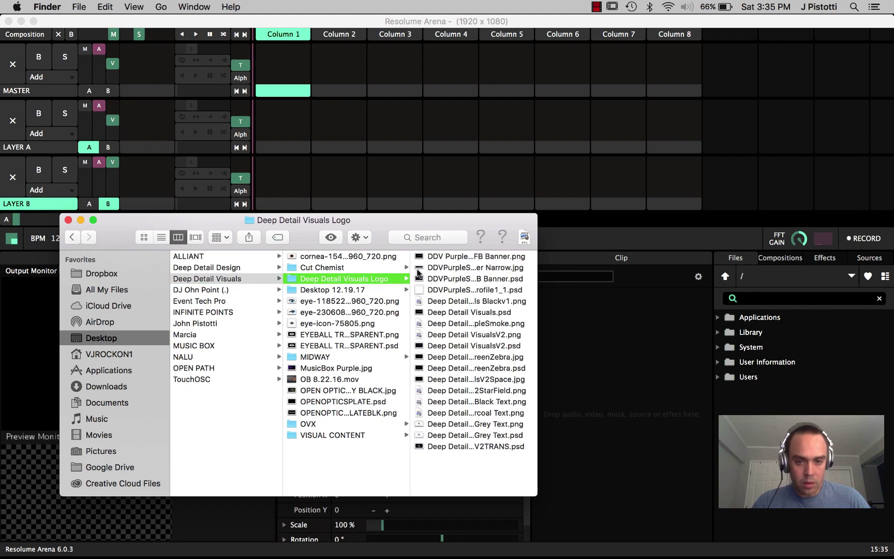
Step: Drag the Deep Detail Visuals Blackv1 logo into the MASTER layer's Column 1
click(469, 256)
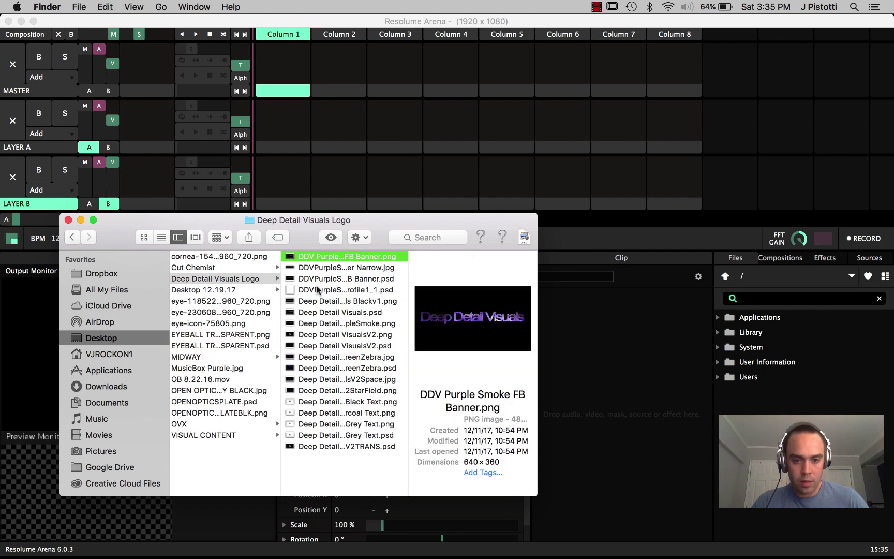
click(362, 303)
drag(363, 302, 283, 68)
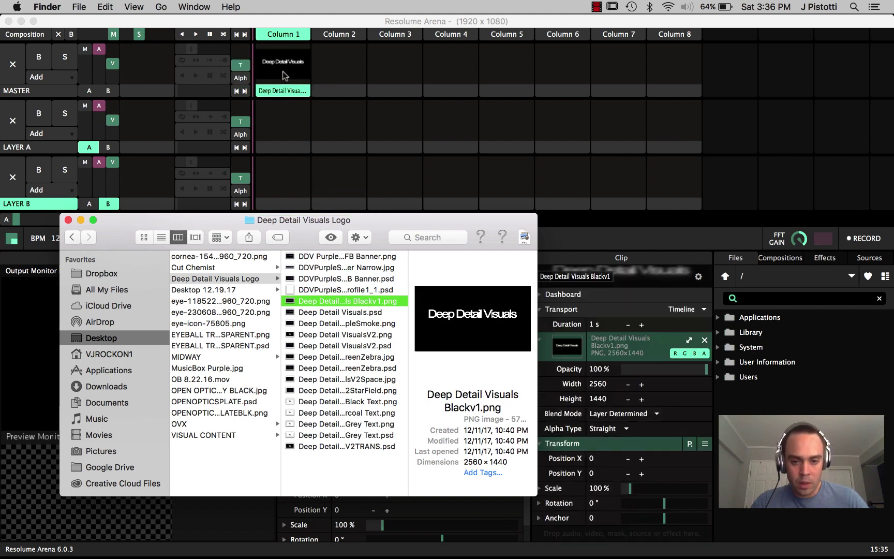
drag(370, 311, 292, 73)
Step: Drag the transparent V2TRANS Black Text logo into the MASTER layer's Column 2
click(362, 312)
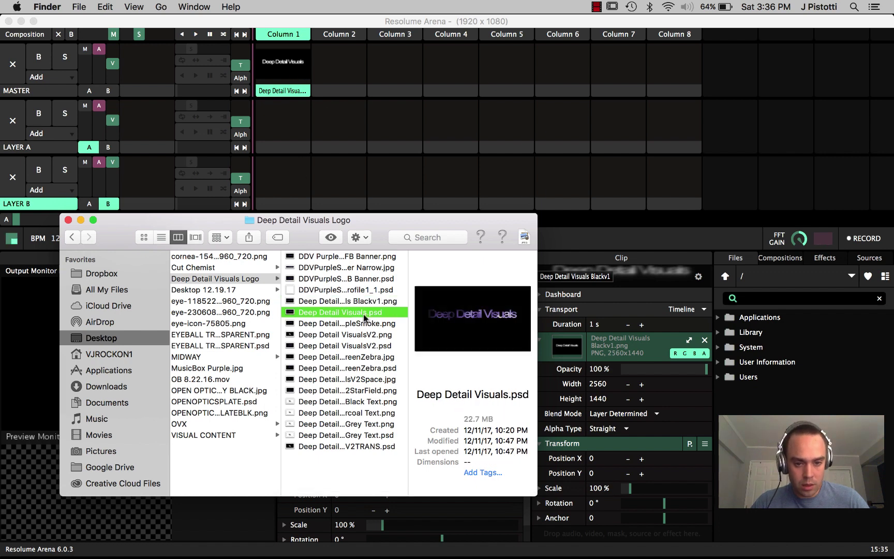
click(364, 324)
click(364, 335)
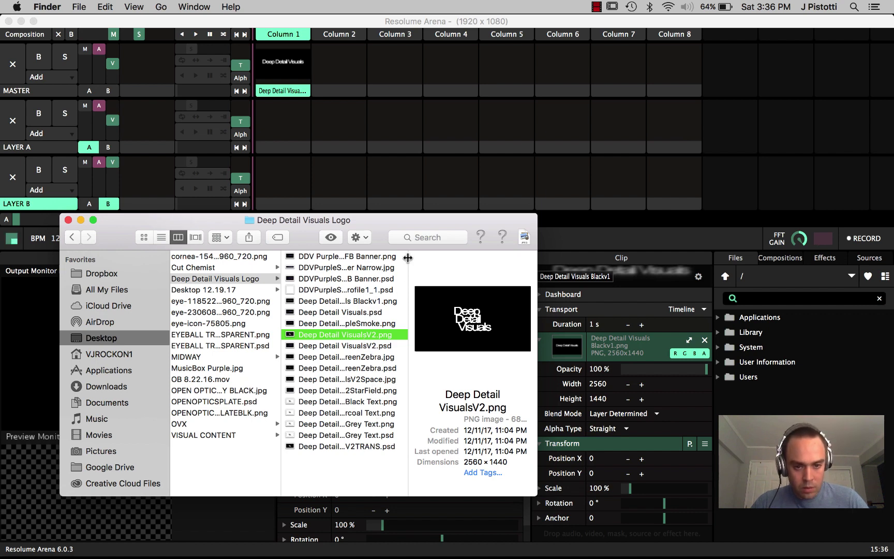
drag(407, 258, 502, 259)
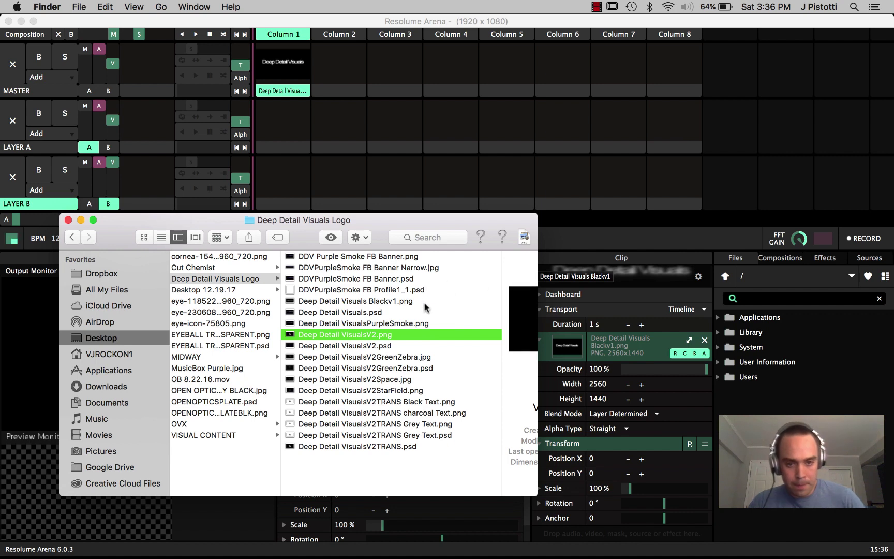
click(415, 424)
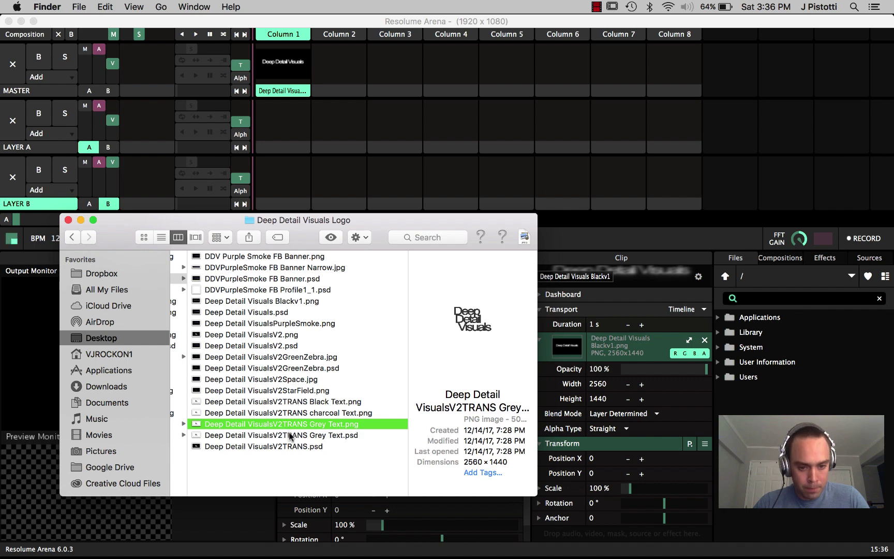
click(297, 412)
click(304, 402)
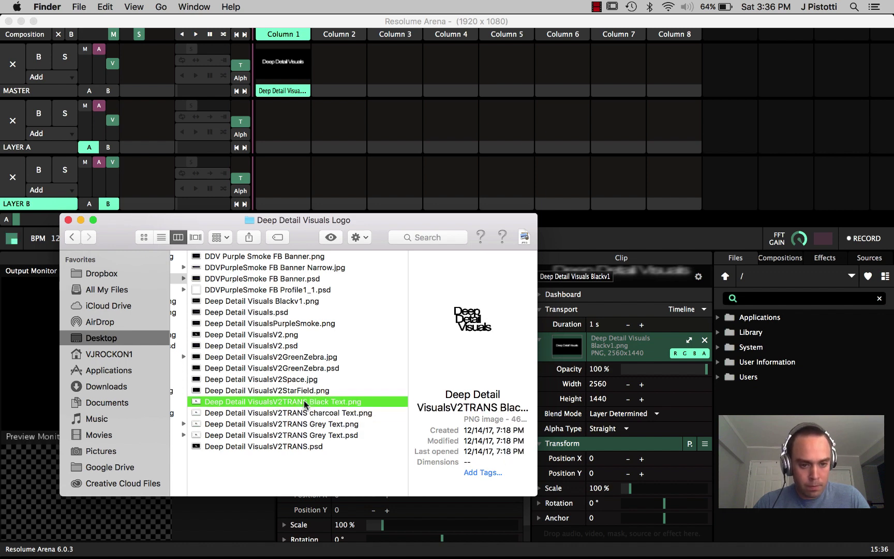
shift+click(307, 407)
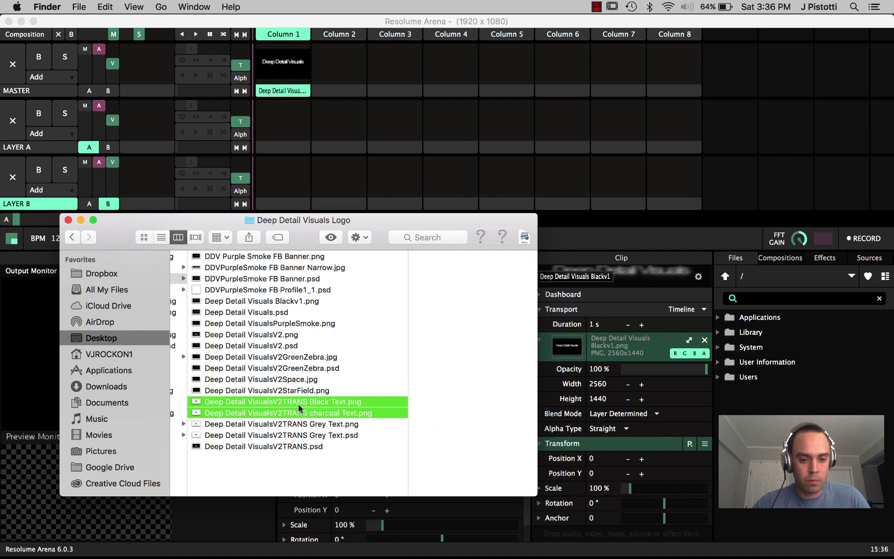
click(215, 398)
drag(197, 399, 332, 76)
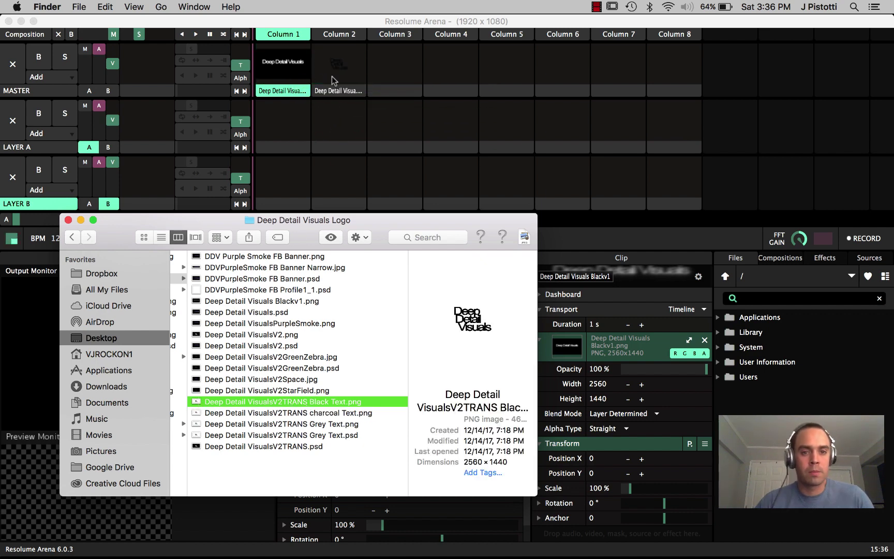
click(355, 101)
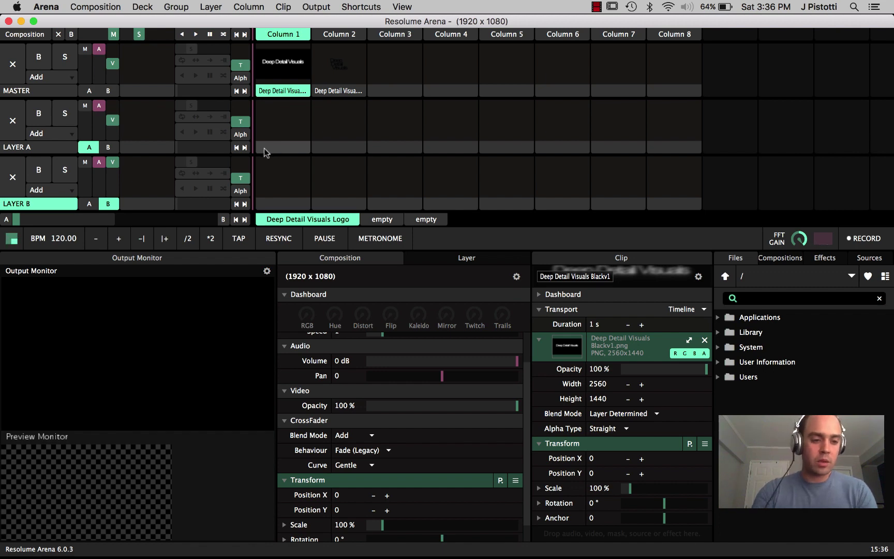
key(super+Tab)
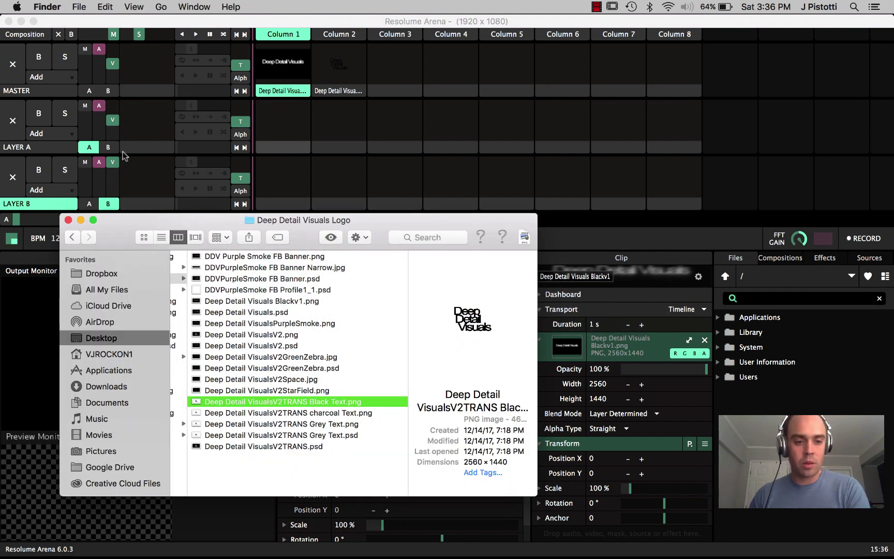
Step: Drag the VISUAL CONTENT > MOTIONLOOPS > prime_mapping 1080P folder onto Layer A's first slot
scroll(250, 292, left, 5)
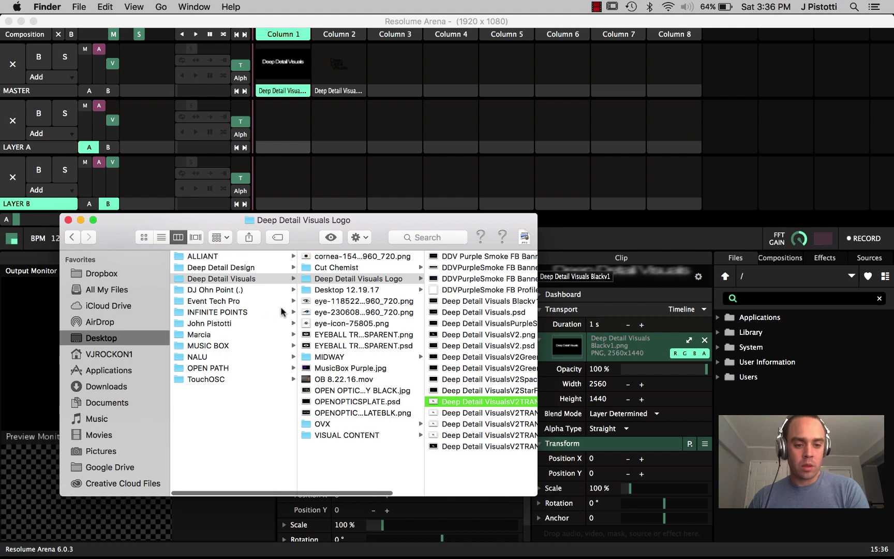
click(357, 435)
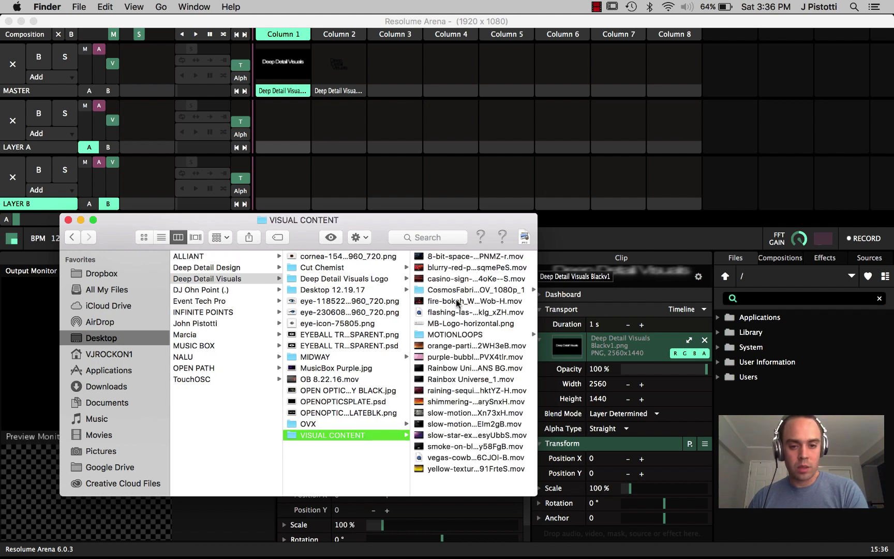
scroll(458, 303, right, 2)
click(485, 337)
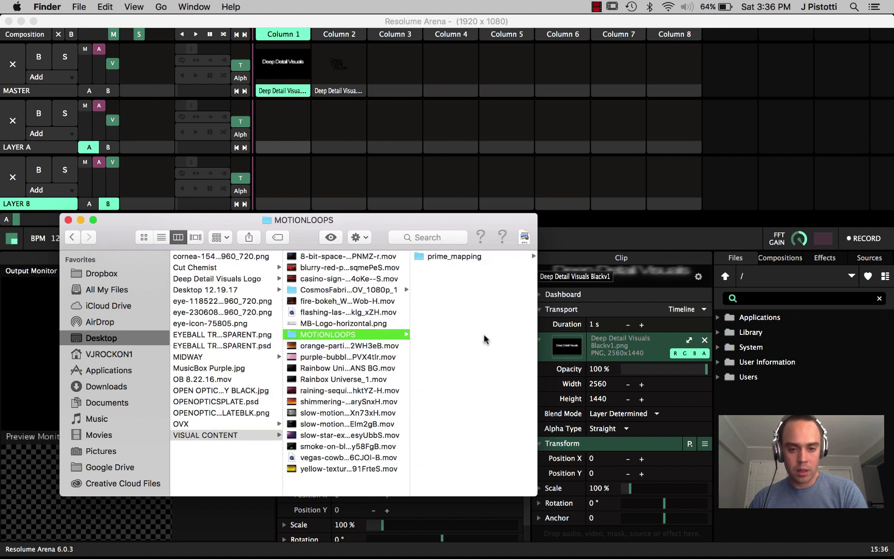
click(472, 259)
click(446, 257)
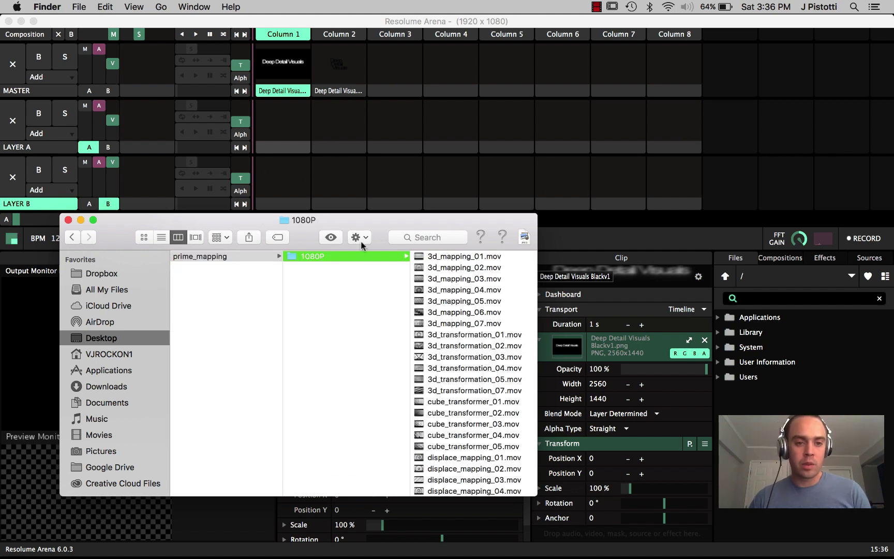
drag(361, 245, 300, 126)
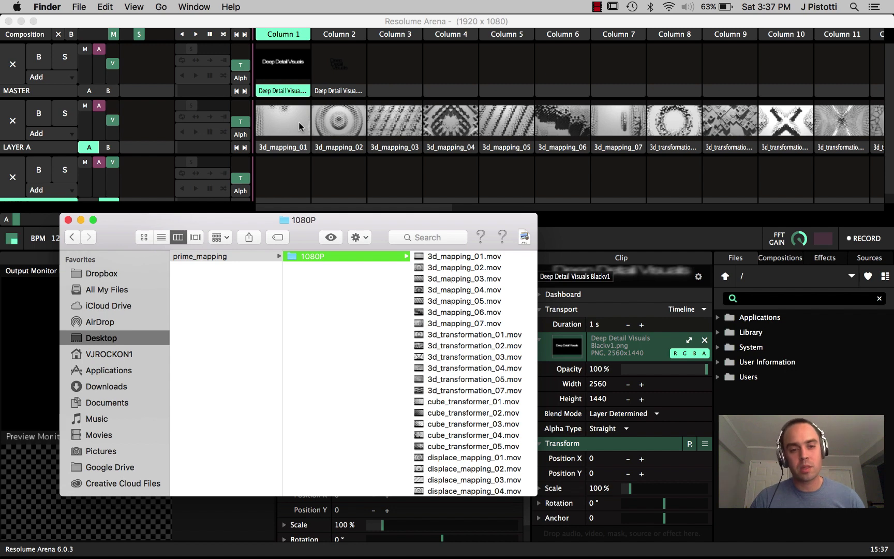
Step: Trigger the Column 1 Deep Detail Visuals logo clip and fit it to 1920x1080
click(288, 60)
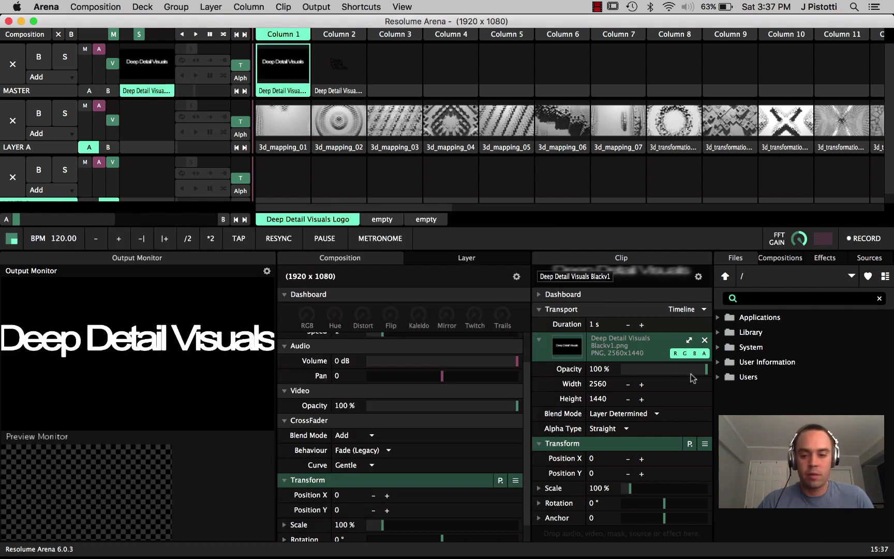
click(690, 340)
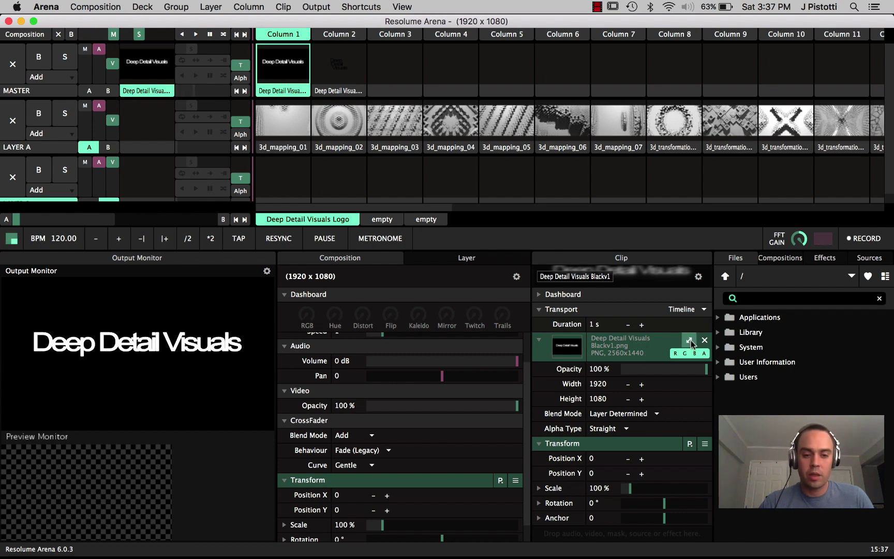
click(690, 341)
click(690, 341)
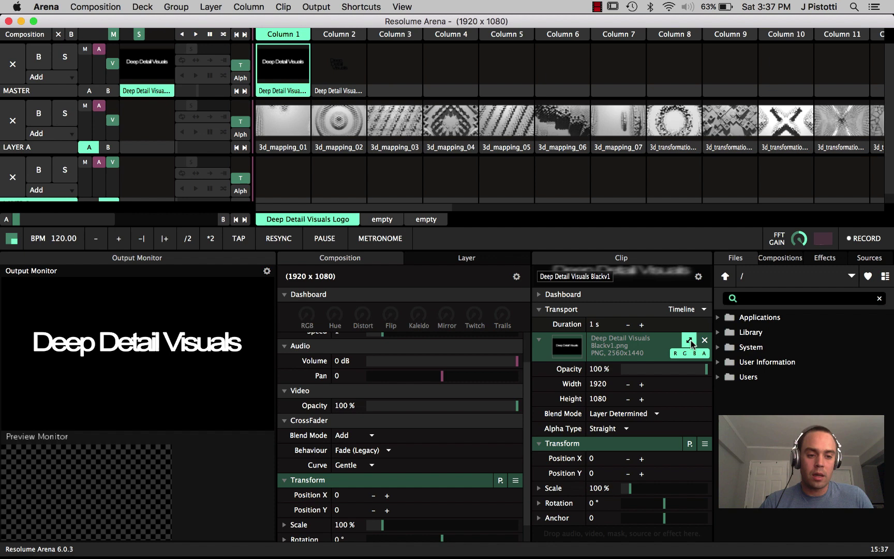
click(691, 342)
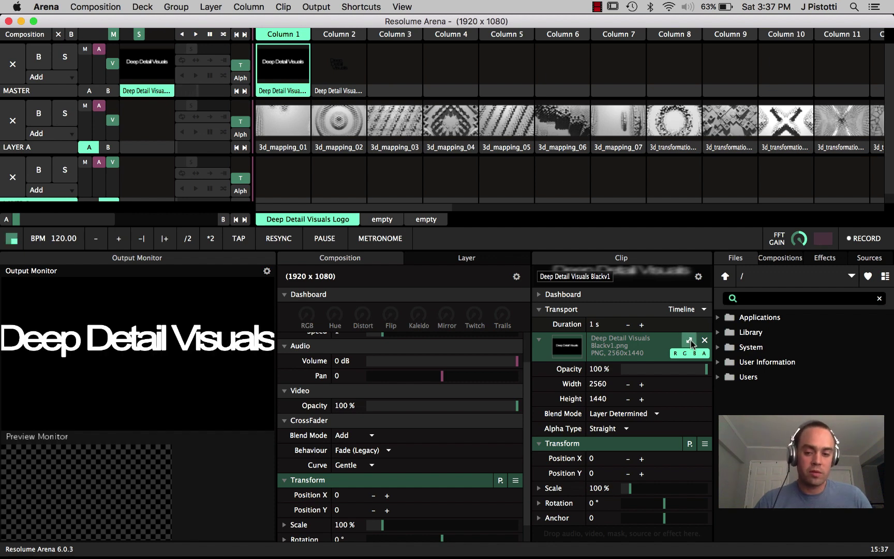
click(690, 341)
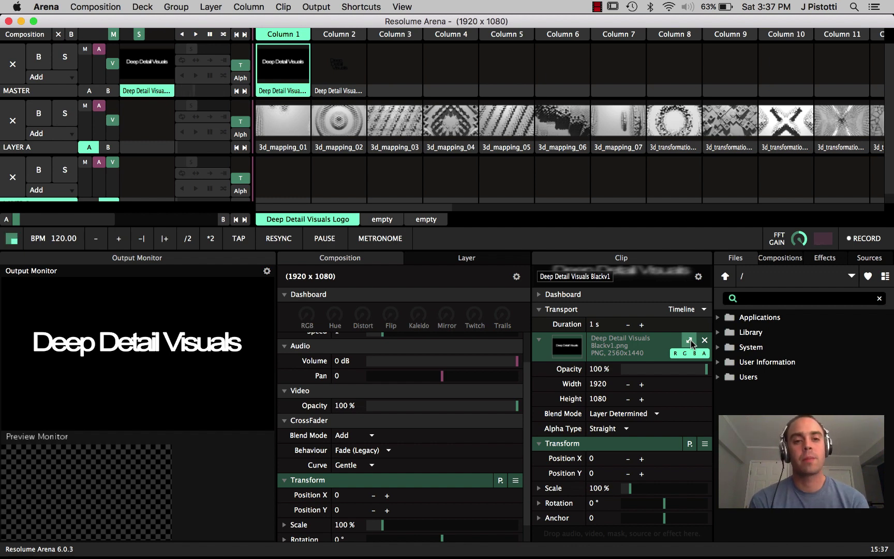
Step: Play 3d_mapping_01, then preview Layer A's loops 3d_mapping_02 through 3d_transformation_02
click(286, 134)
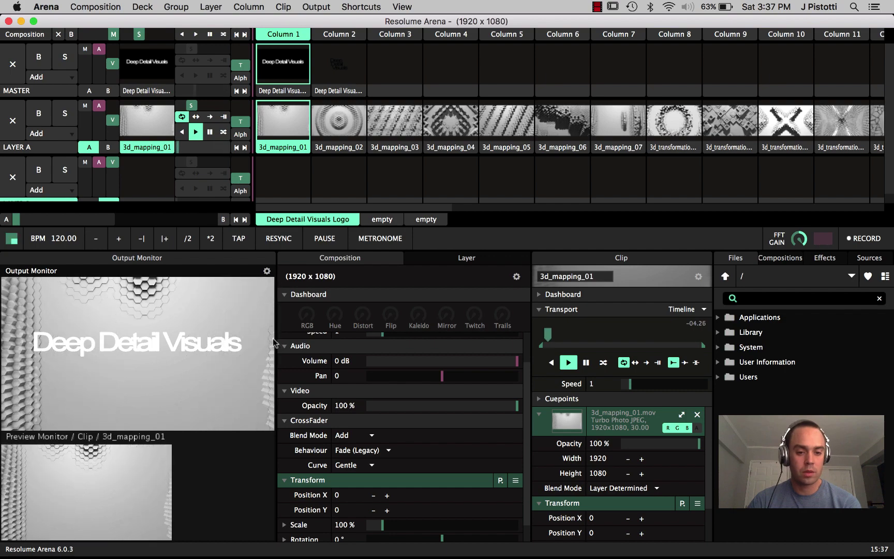
drag(275, 338, 225, 343)
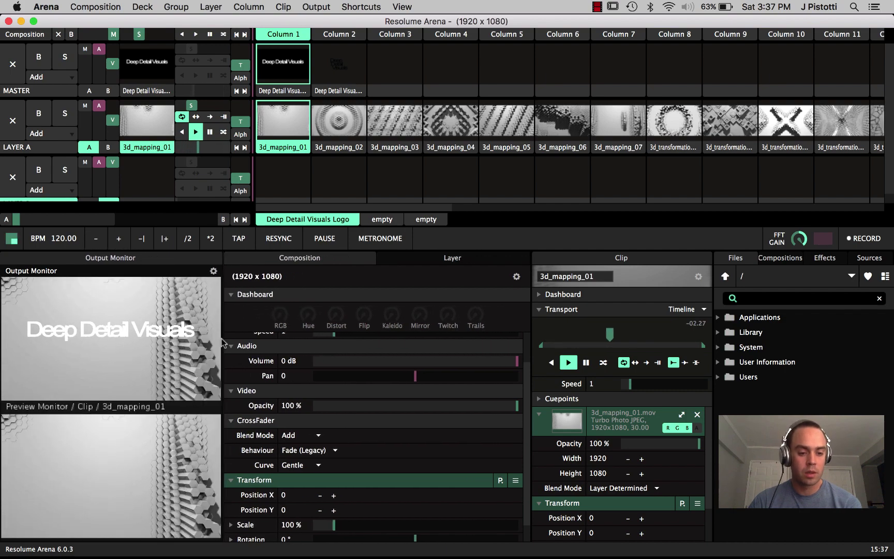
click(340, 148)
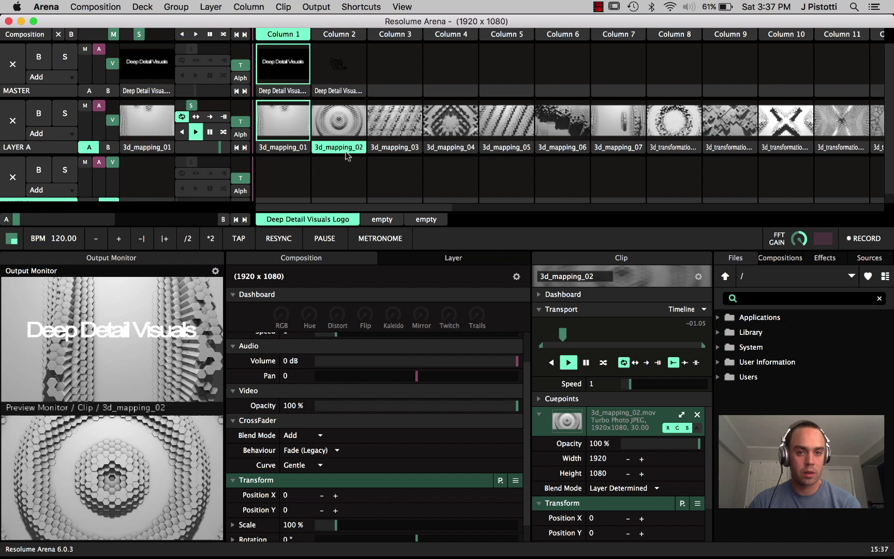
click(375, 148)
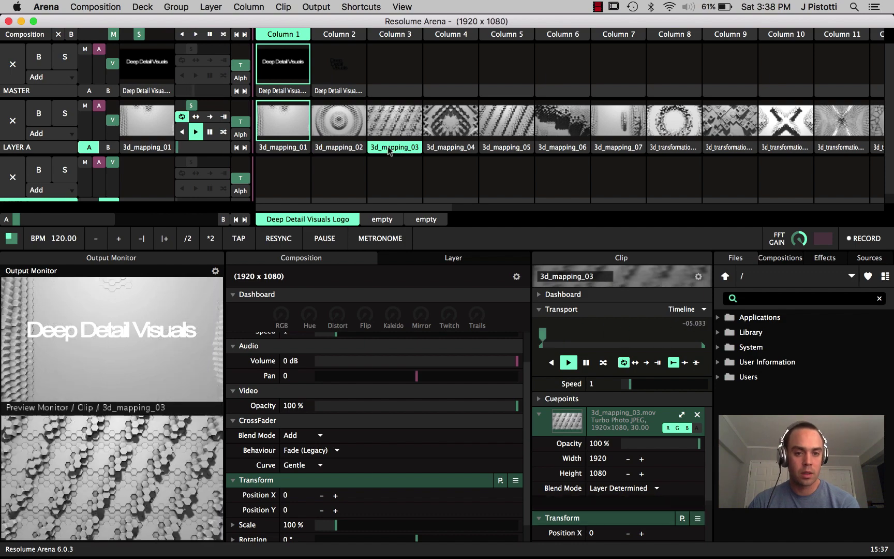
click(455, 148)
click(501, 148)
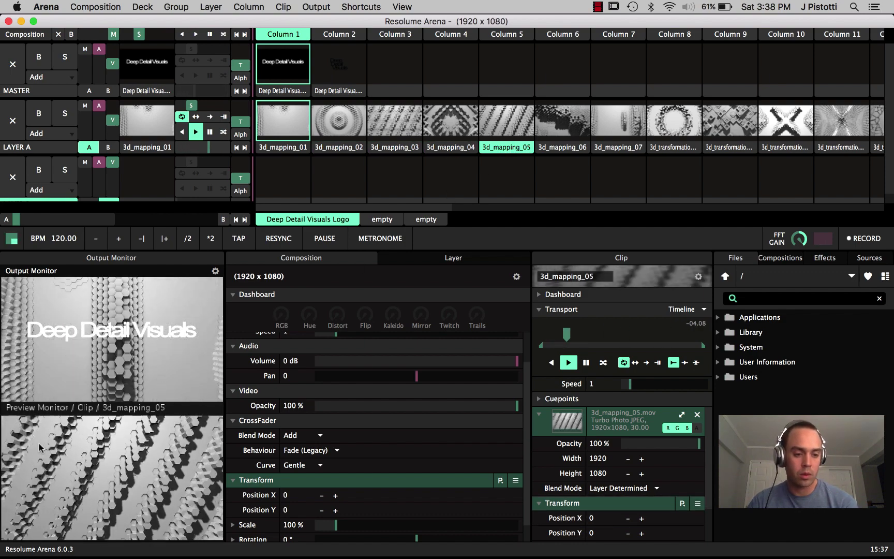
click(572, 149)
click(616, 148)
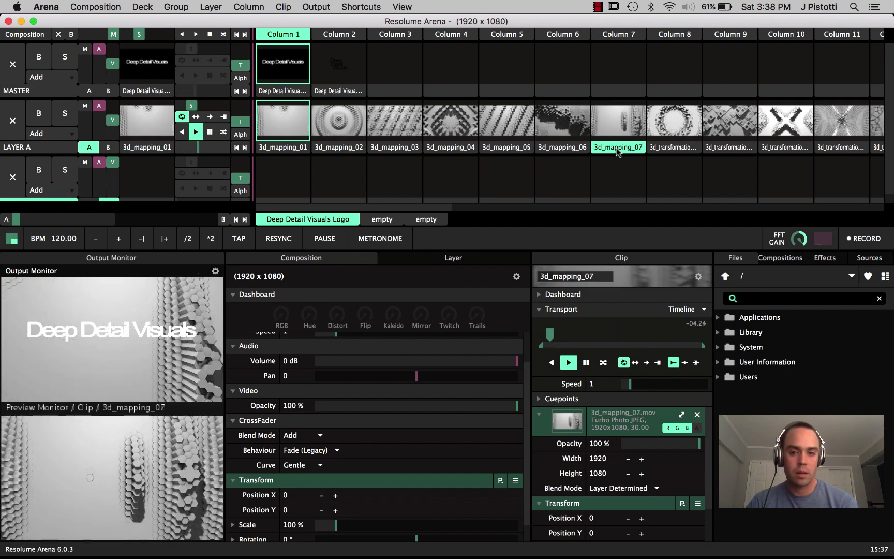
click(664, 149)
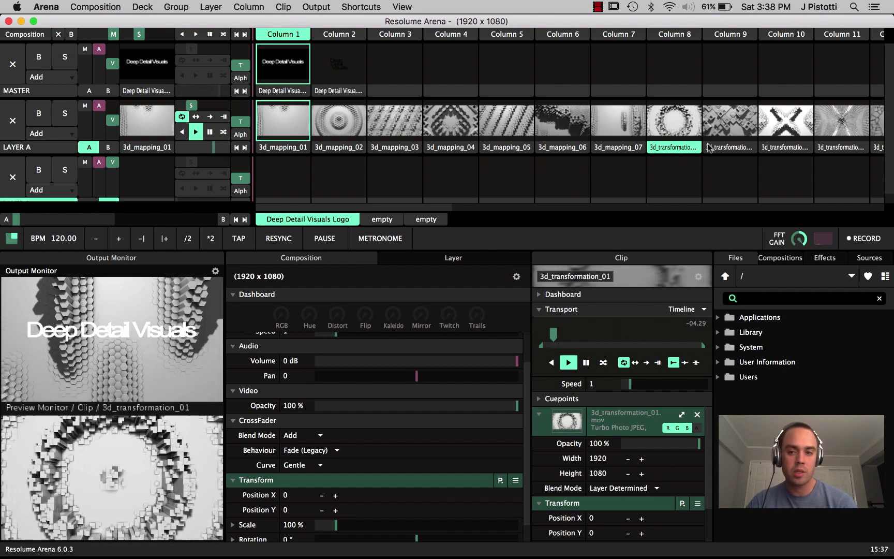
click(741, 149)
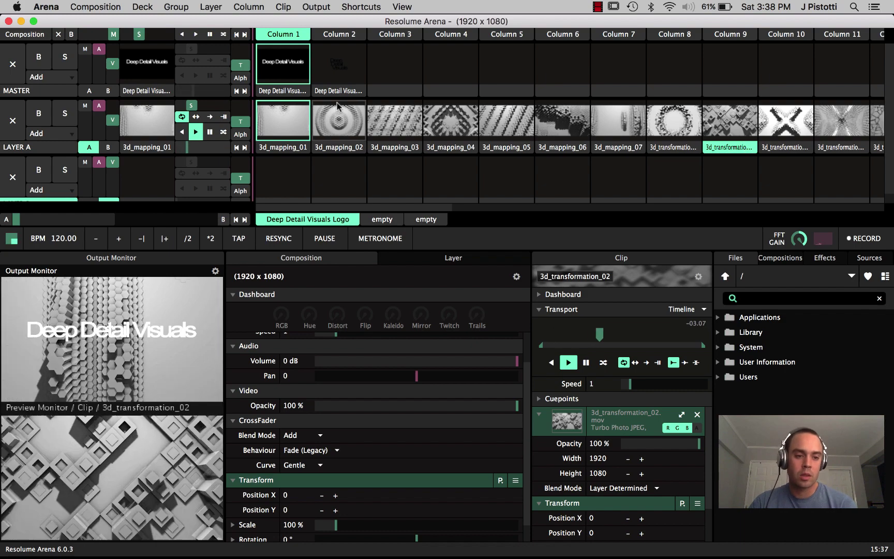
scroll(418, 430, down, 1)
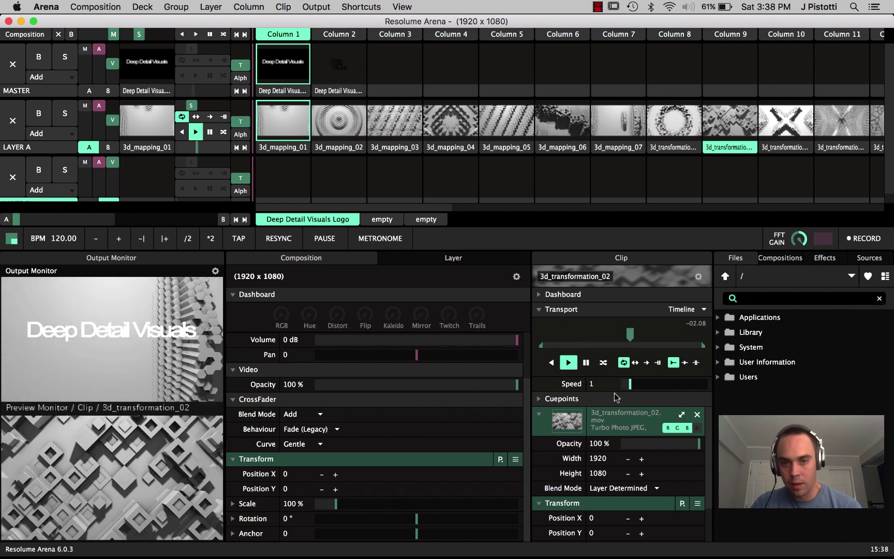
scroll(614, 448, down, 2)
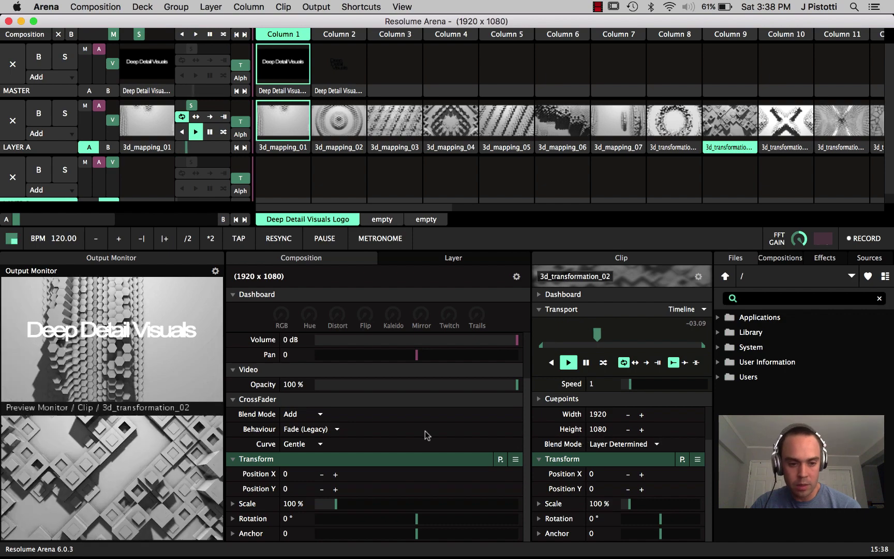
Step: Drag the Colorize effect from the Video effects list onto Layer A to tint it red
click(443, 259)
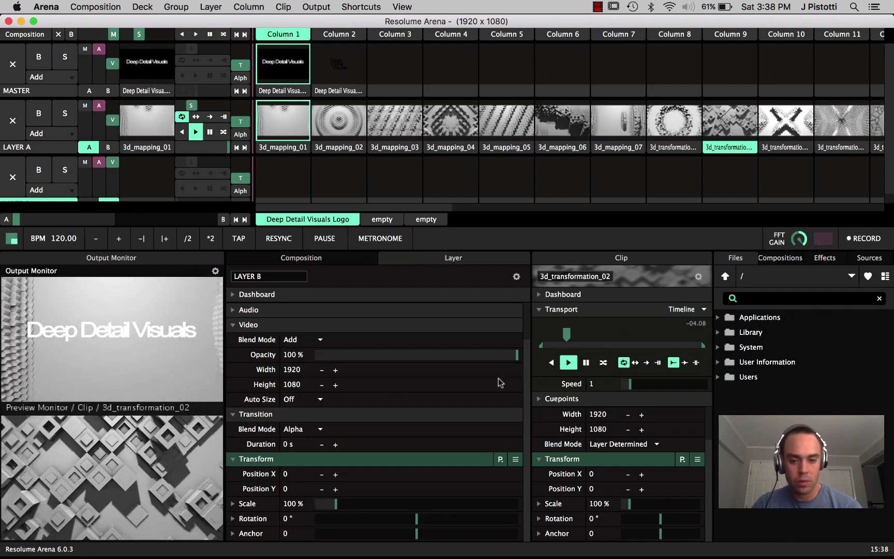
click(823, 257)
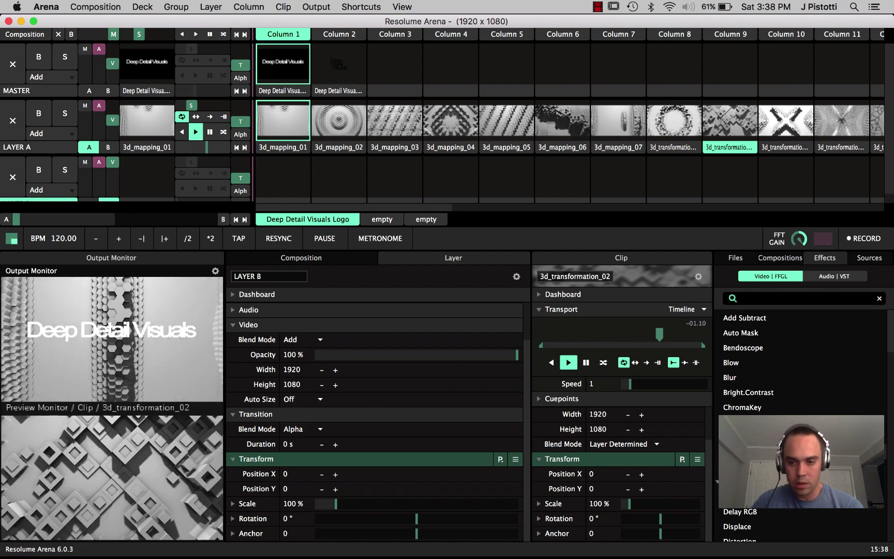
drag(740, 422, 44, 143)
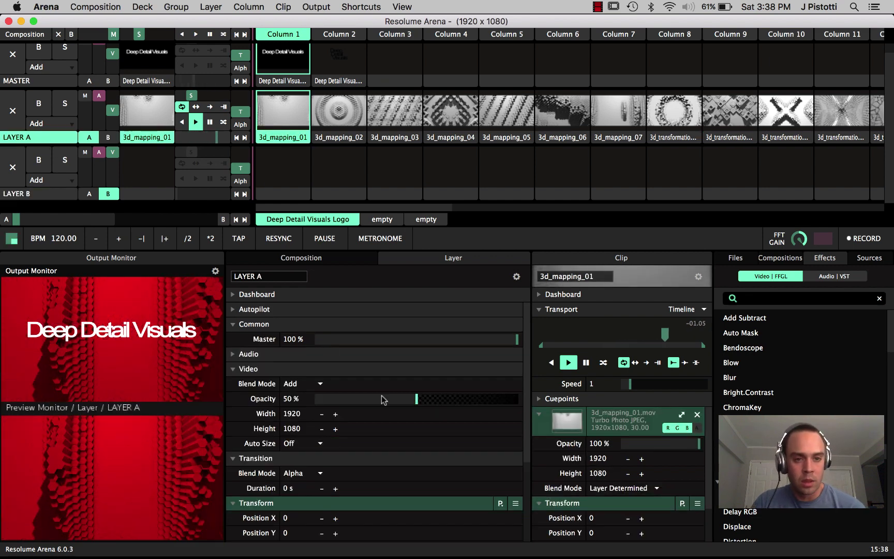
scroll(381, 396, down, 5)
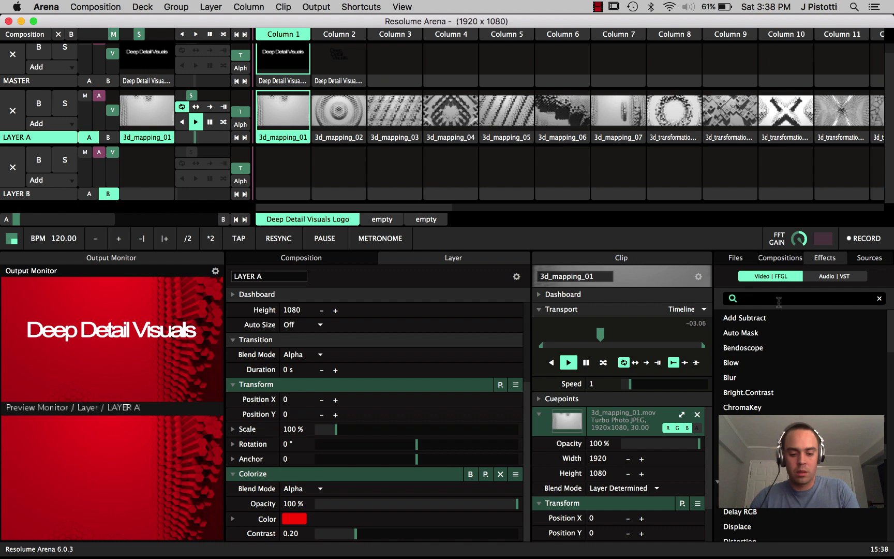
Step: Add Hue Rotate to Layer A, placed after Colorize, and nudge its hue amount
text(hue rota)
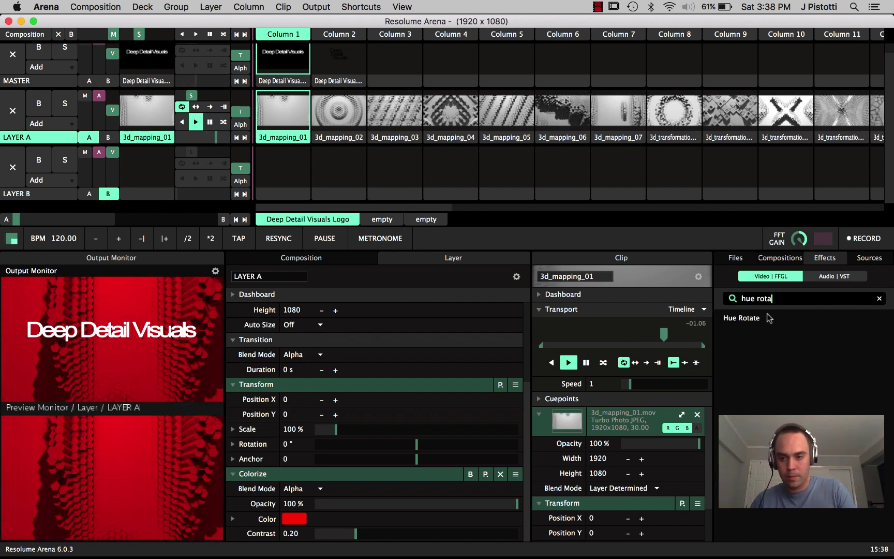
drag(742, 318, 434, 489)
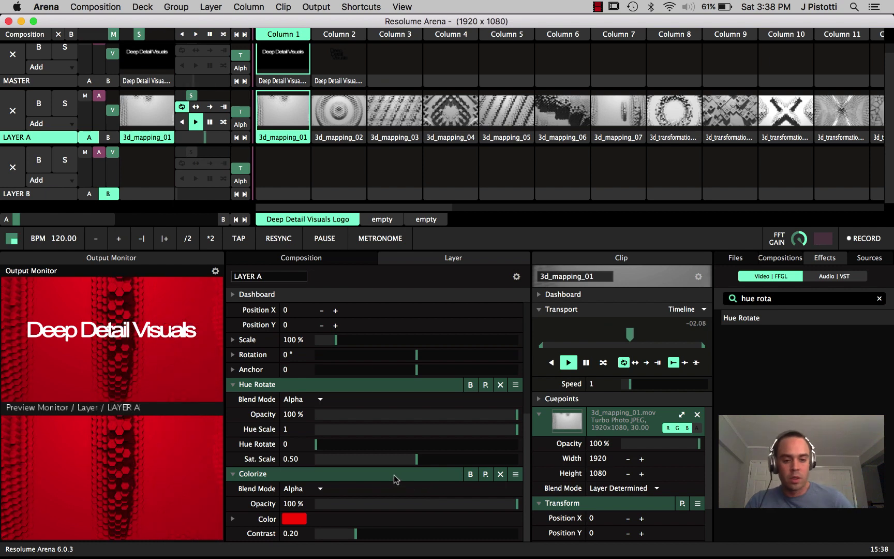
scroll(391, 463, up, 2)
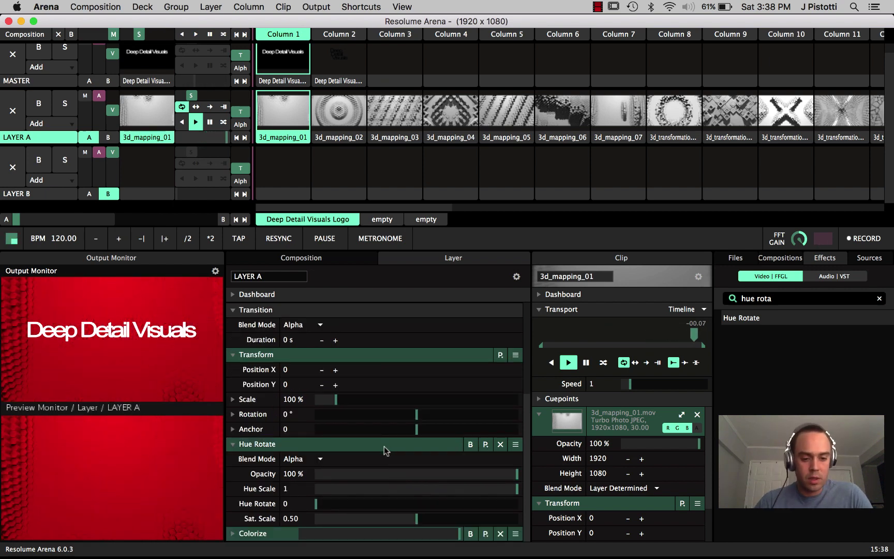
drag(317, 506, 296, 512)
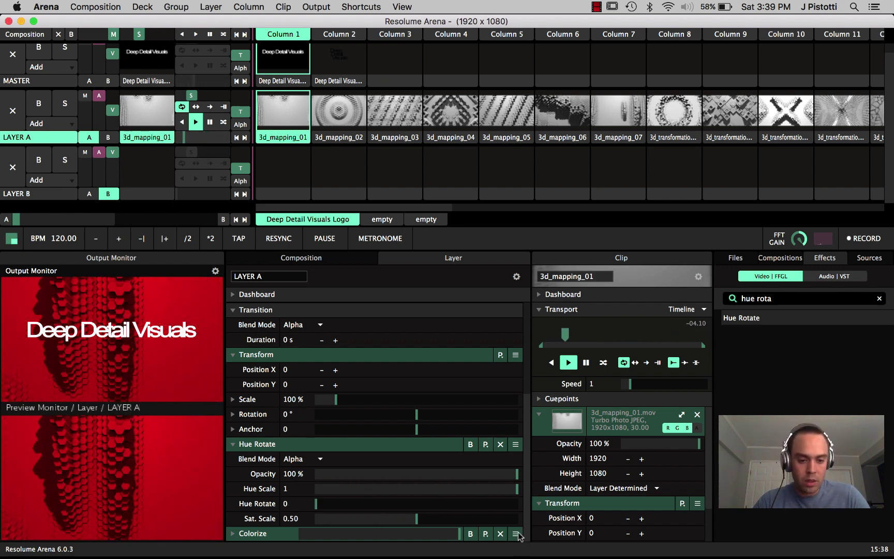
drag(518, 534, 497, 445)
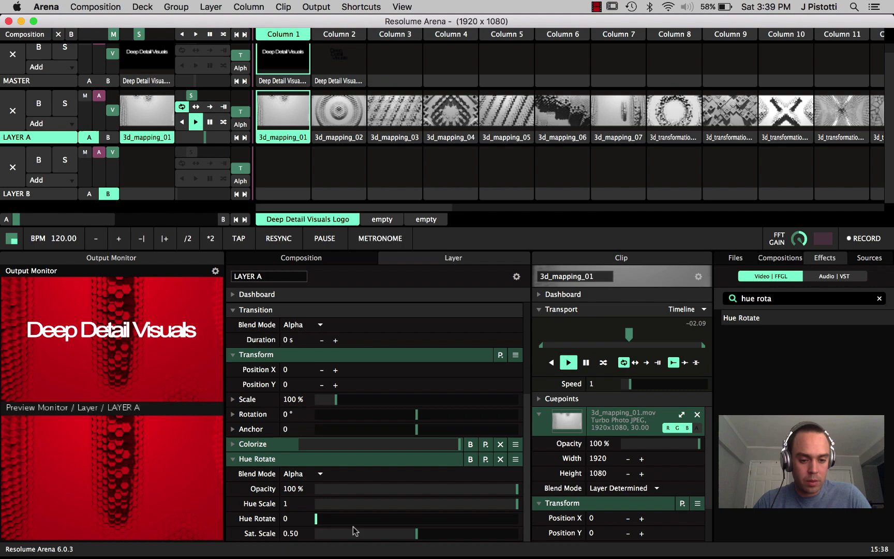
drag(317, 519, 538, 519)
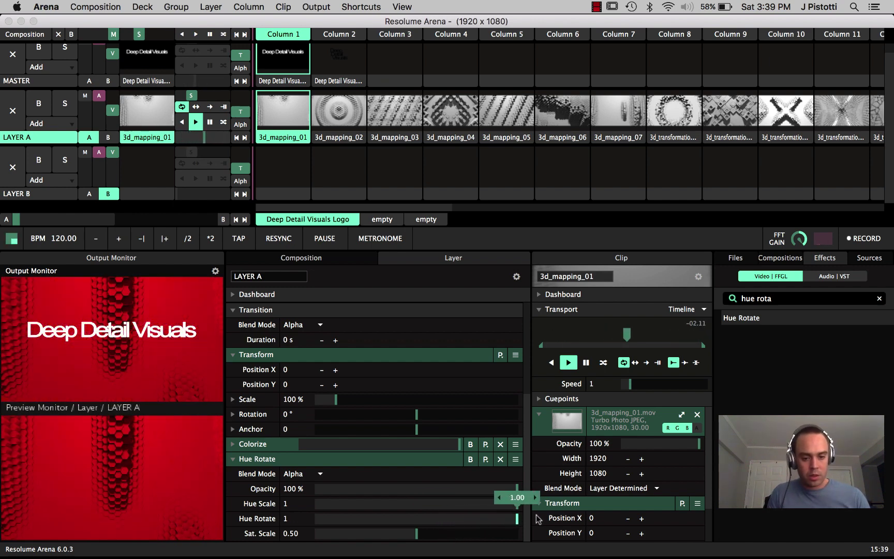
Step: Animate Hue Rotate on the timeline with bounce, speed 0.60 and range starting near 0.48
click(232, 520)
click(276, 434)
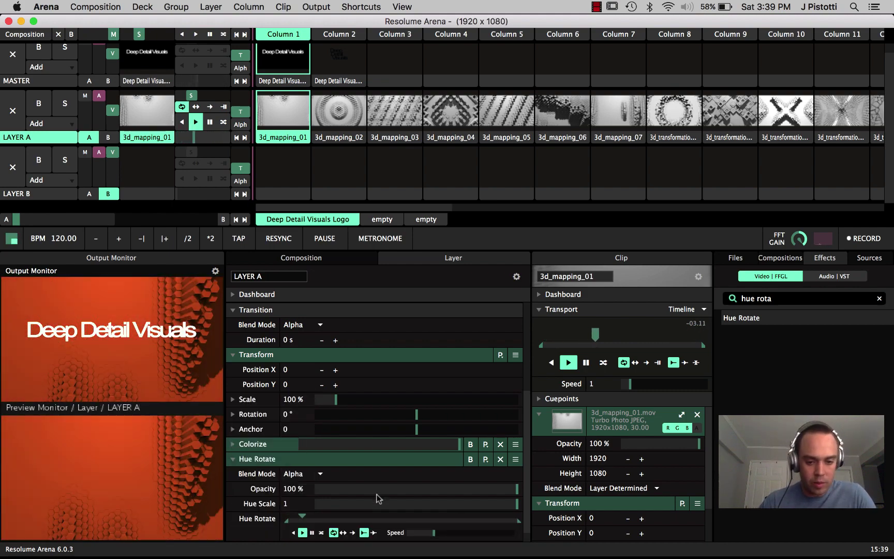
scroll(428, 497, down, 1)
mouse_move(434, 520)
mouse_down()
mouse_move(399, 525)
mouse_move(417, 525)
mouse_up()
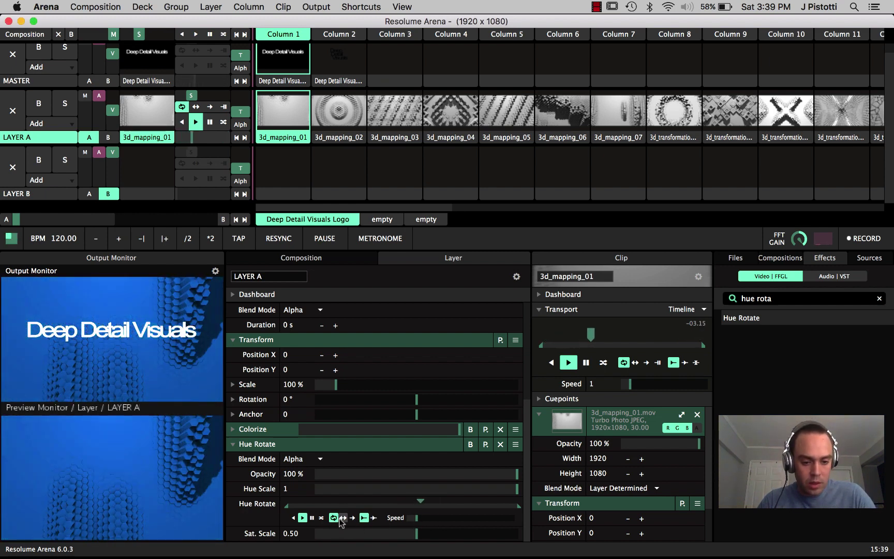
click(343, 517)
drag(286, 507, 419, 505)
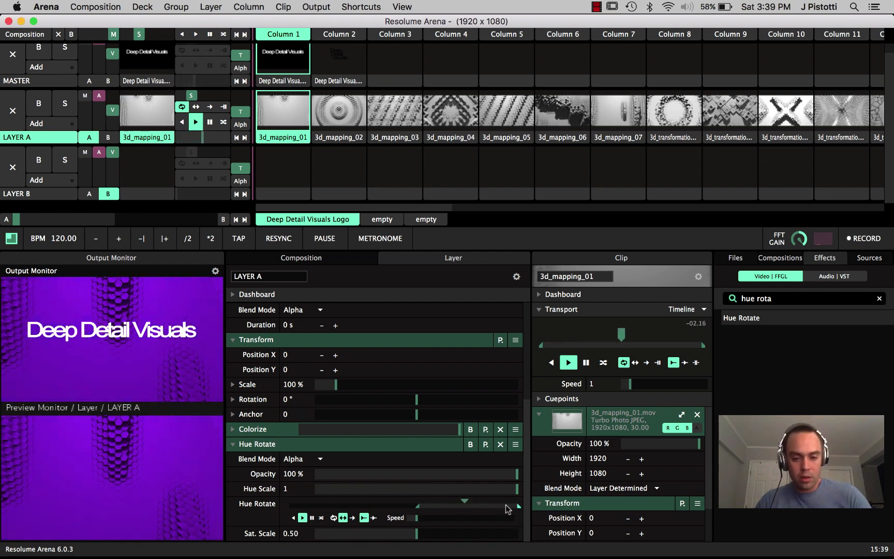
drag(517, 507, 475, 510)
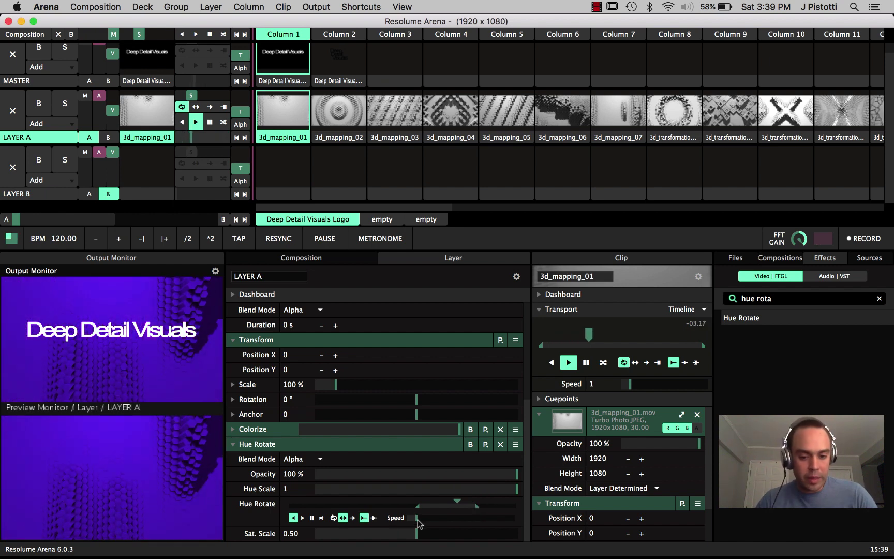
drag(418, 518, 425, 519)
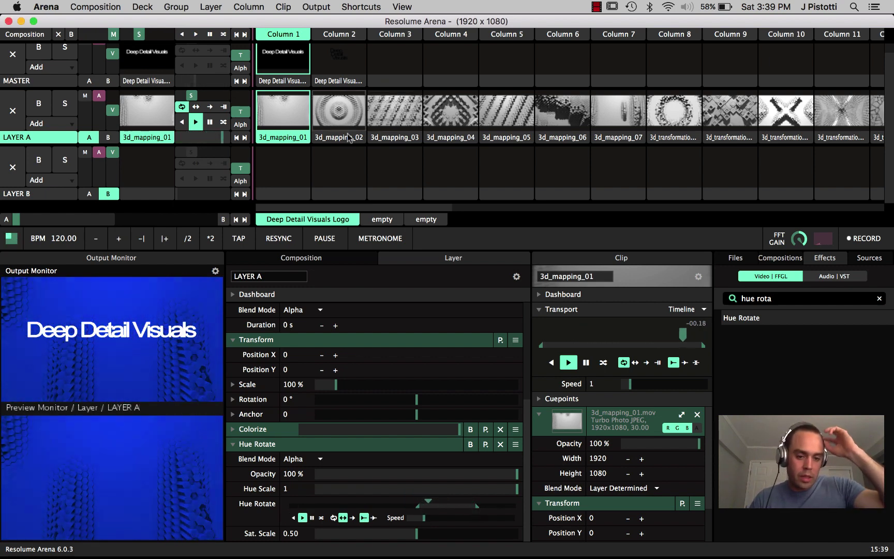
drag(418, 507, 395, 508)
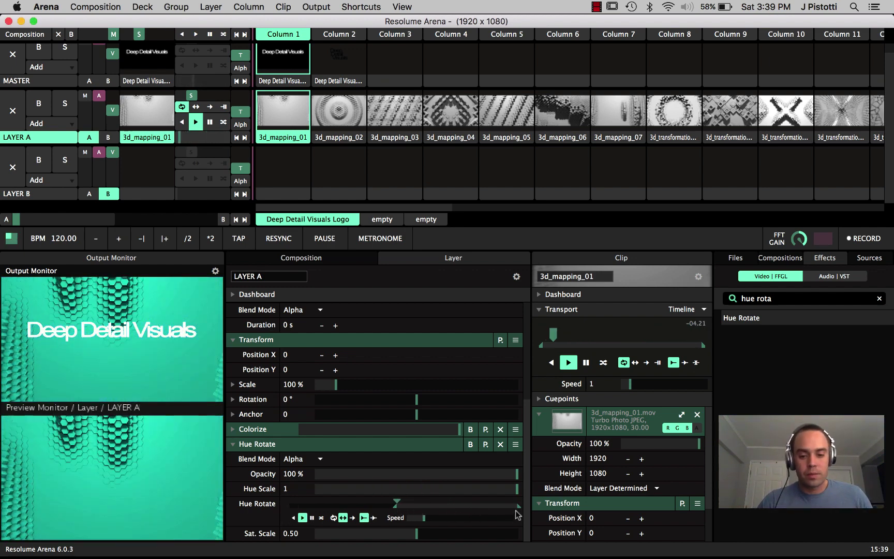
drag(519, 507, 430, 507)
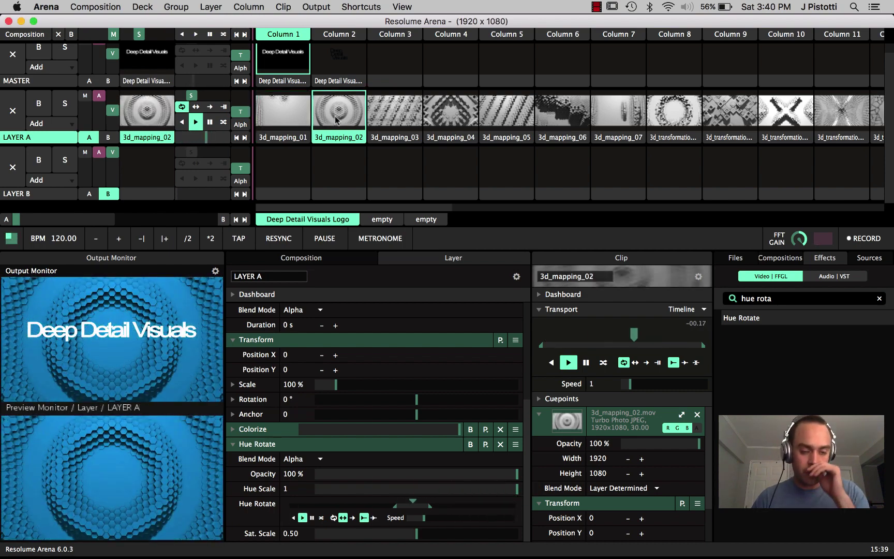
Step: Switch MASTER to the transparent Black Text logo clip and raise Layer A's opacity
click(345, 63)
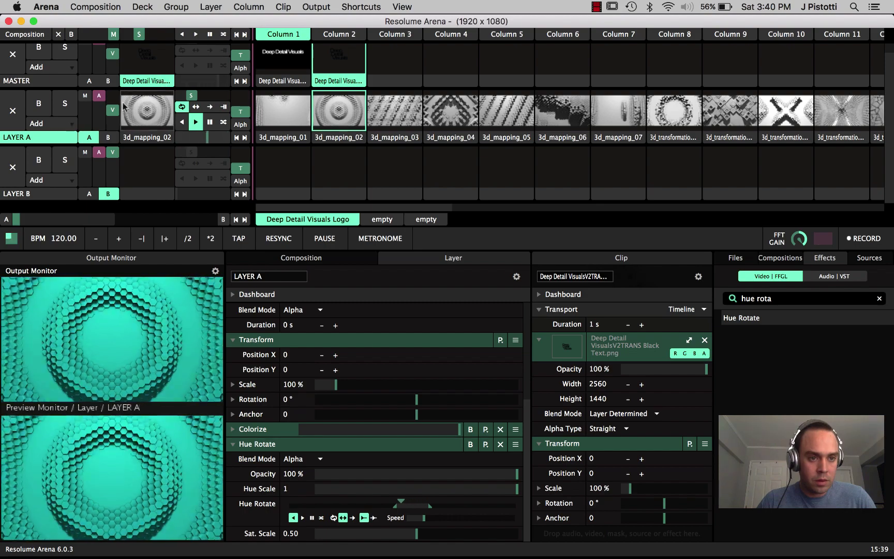
drag(114, 114, 111, 92)
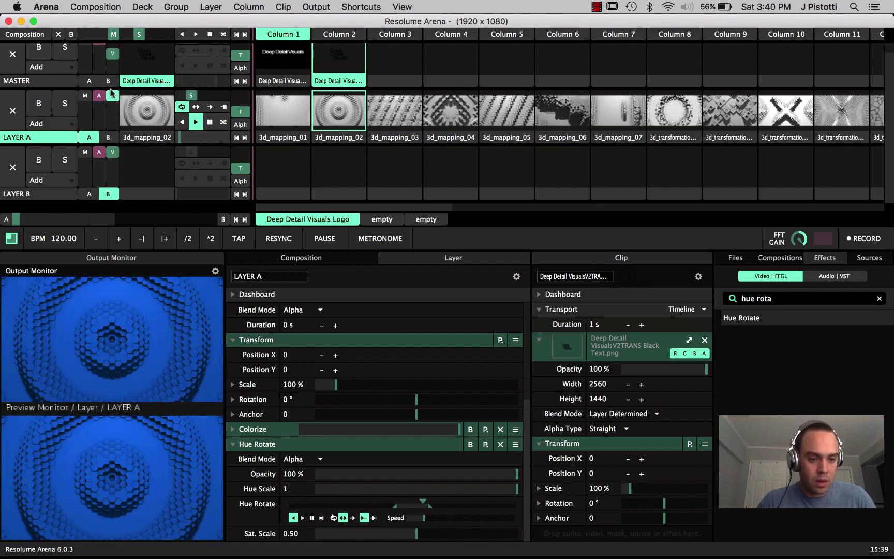
scroll(351, 68, up, 2)
scroll(351, 68, right, 1)
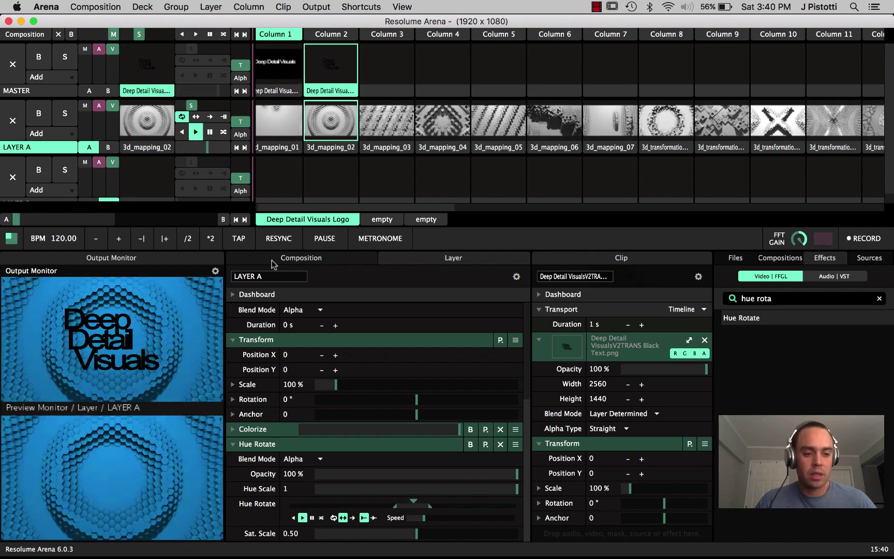
Step: From Finder's INFINITE POINTS folder, drag the transparent logo PNG into Column 3 of the top layer
key(super+Tab)
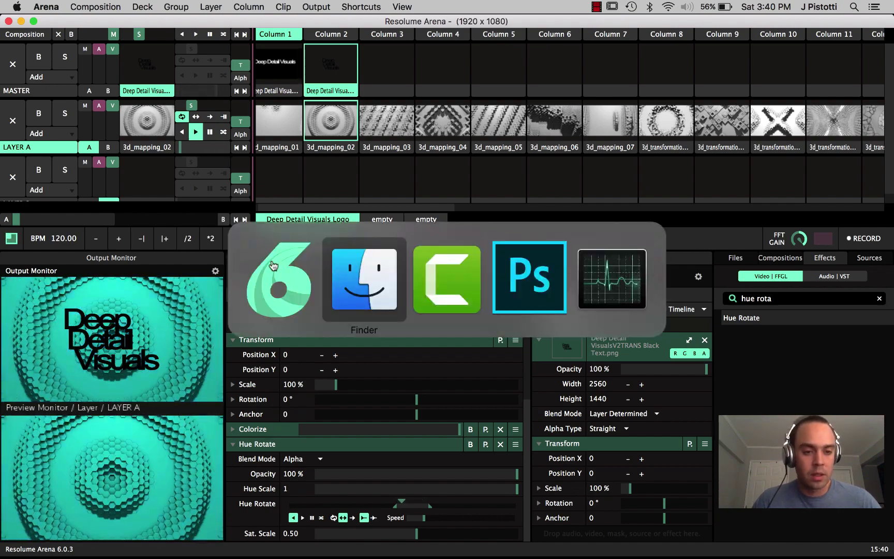
key(super+Tab)
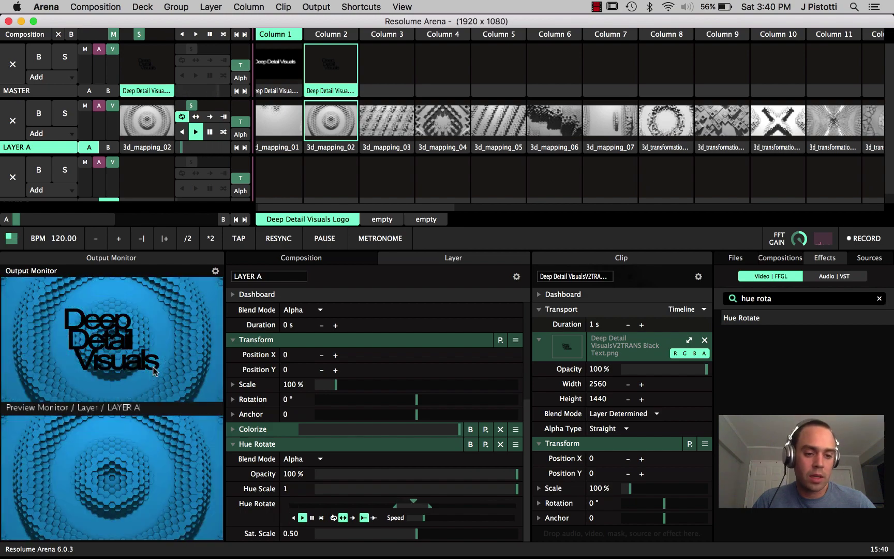
key(super+Tab)
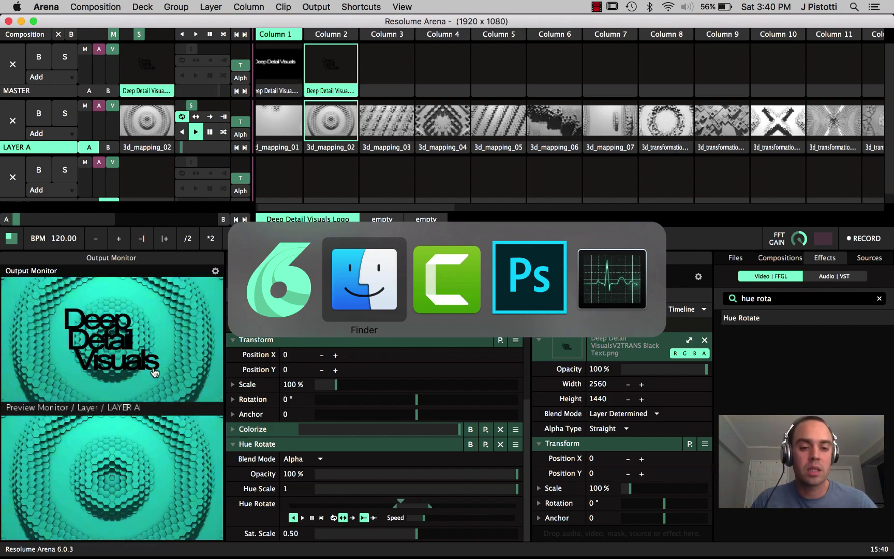
scroll(278, 333, left, 10)
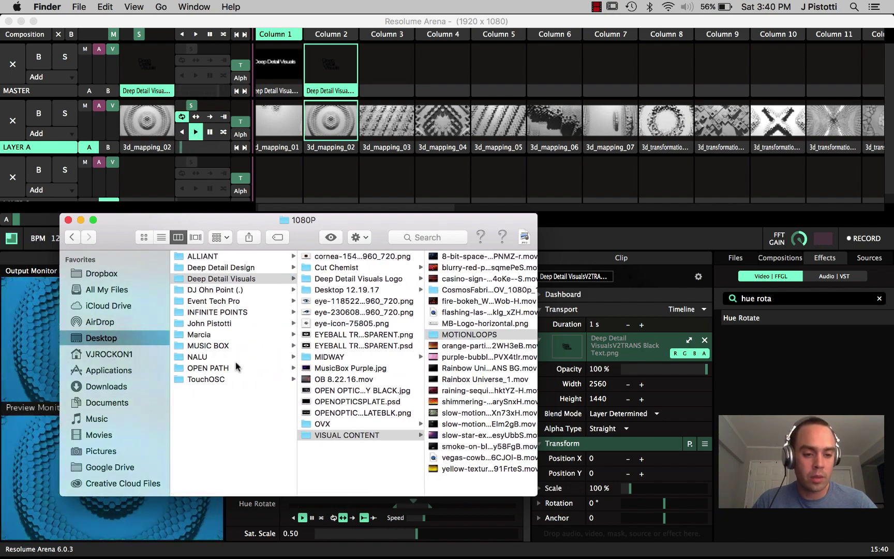
click(261, 301)
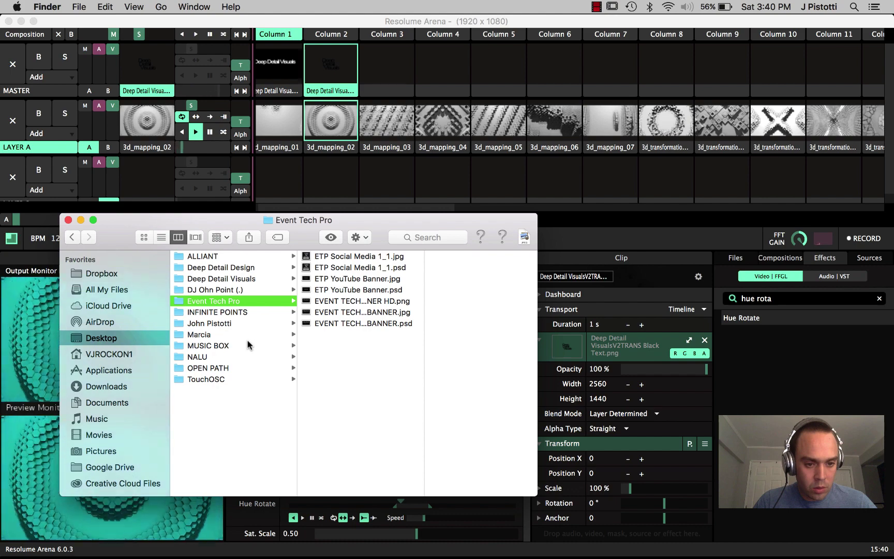
click(278, 271)
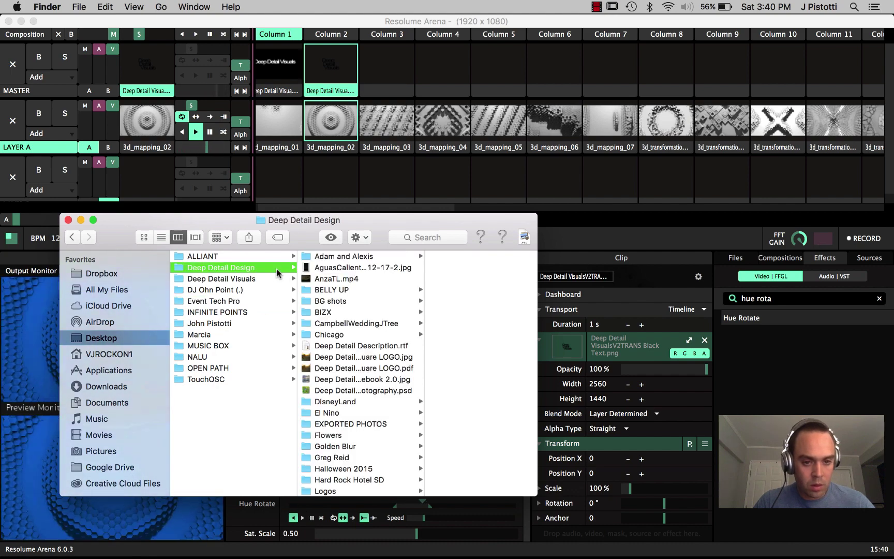
scroll(372, 352, down, 10)
scroll(372, 351, up, 6)
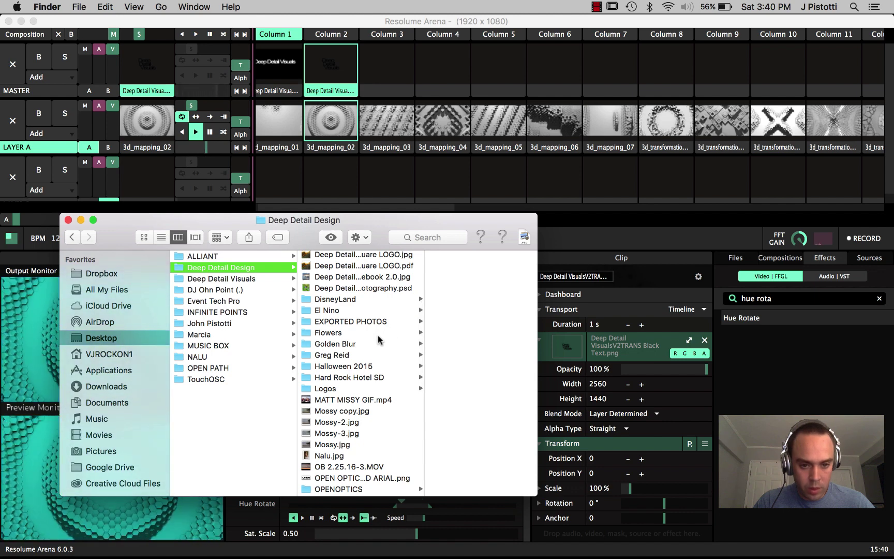
click(255, 312)
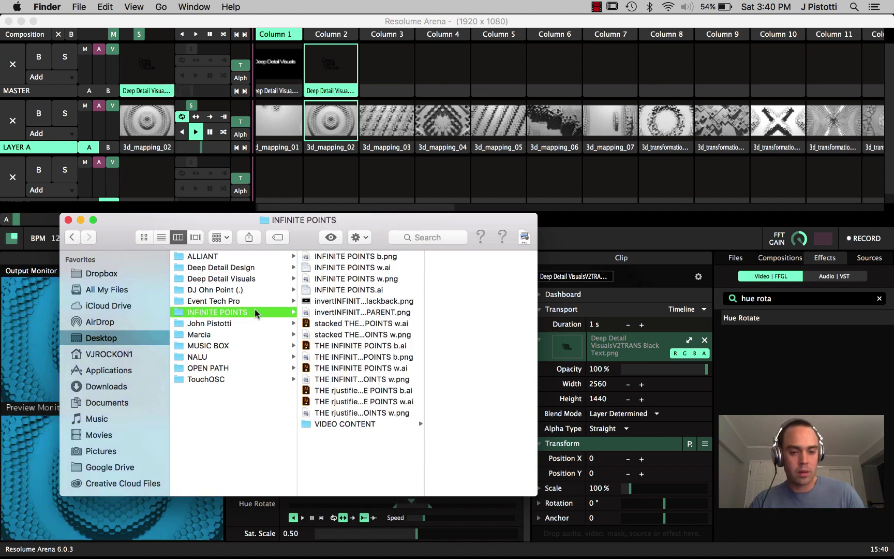
click(387, 303)
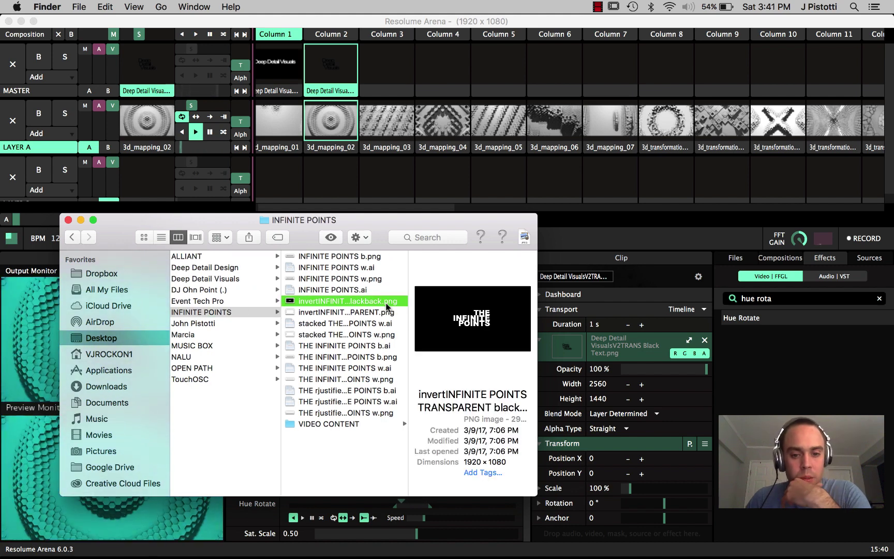
drag(388, 306, 387, 91)
Step: Launch the Column 3 INFINITE POINTS logo clip and scale it up to about 258%
click(386, 91)
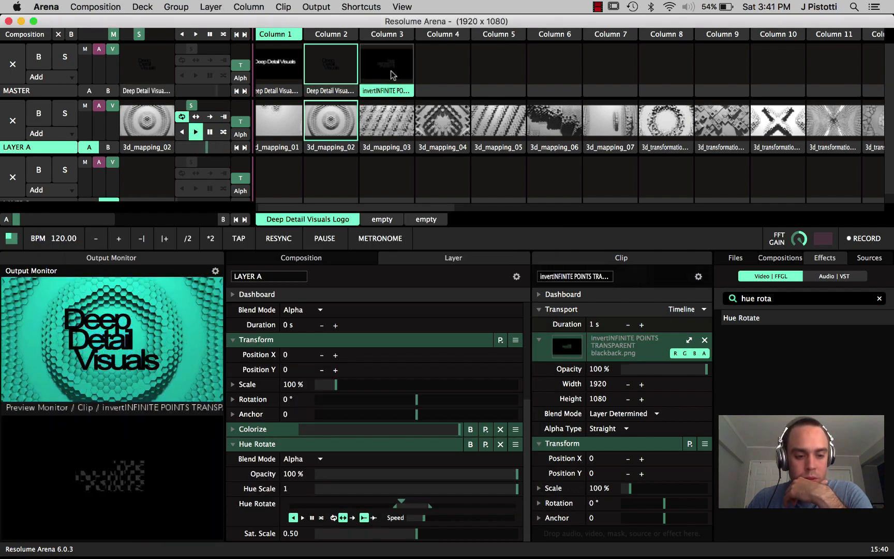
click(399, 83)
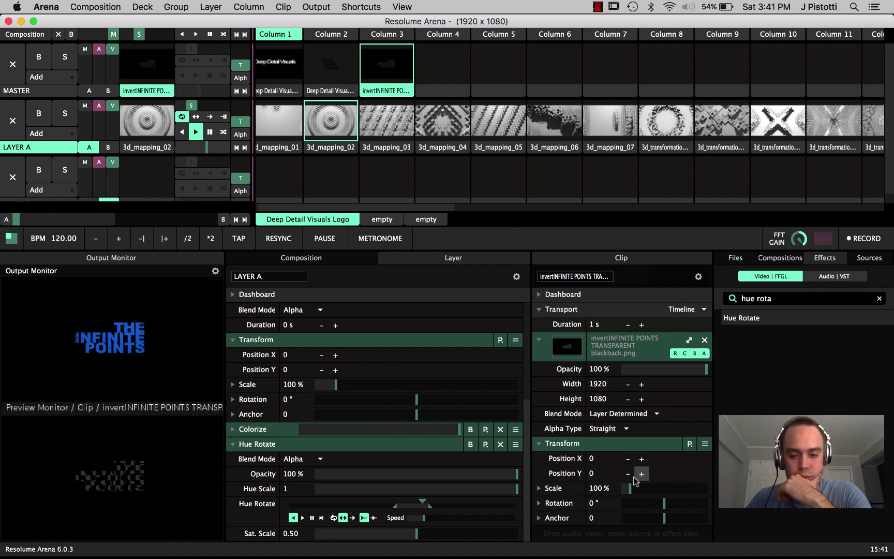
mouse_move(630, 489)
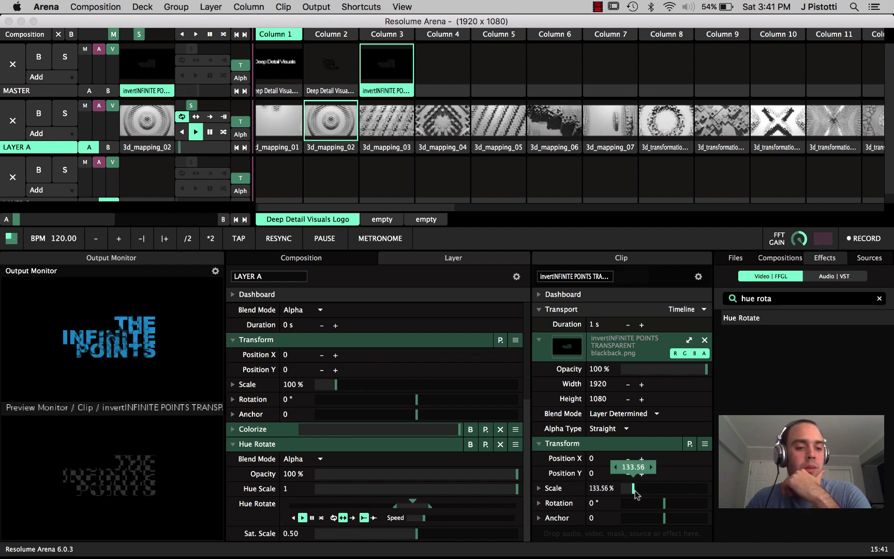
drag(630, 489, 645, 495)
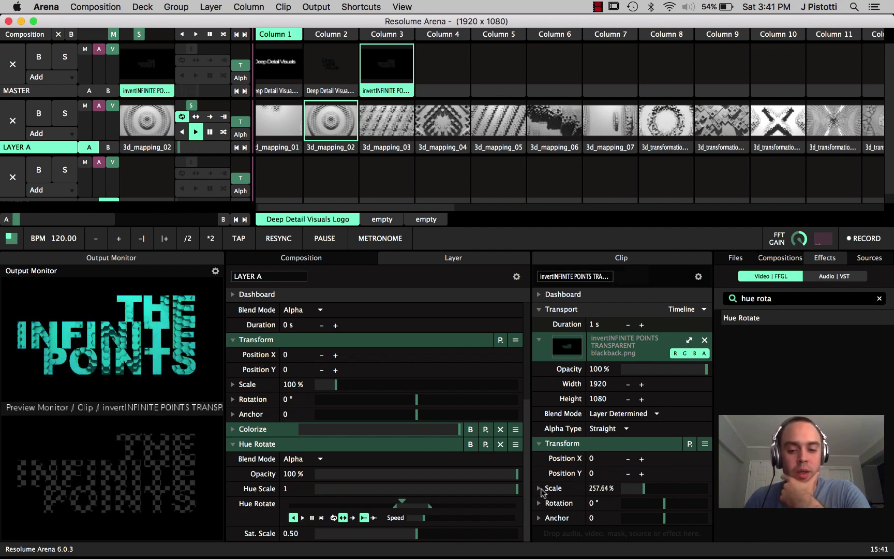
Step: Switch the logo clip's Scale to FFT and drag the range markers to set minimum and maximum scale
click(539, 488)
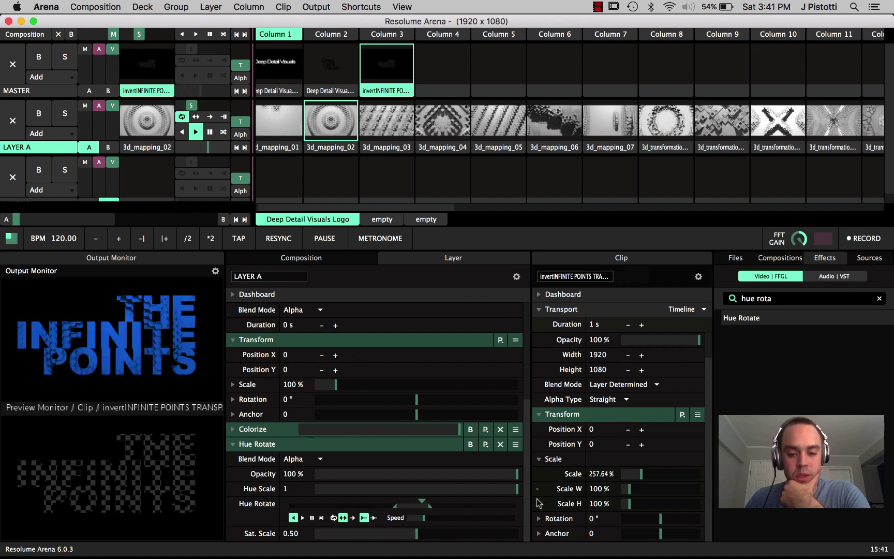
click(539, 474)
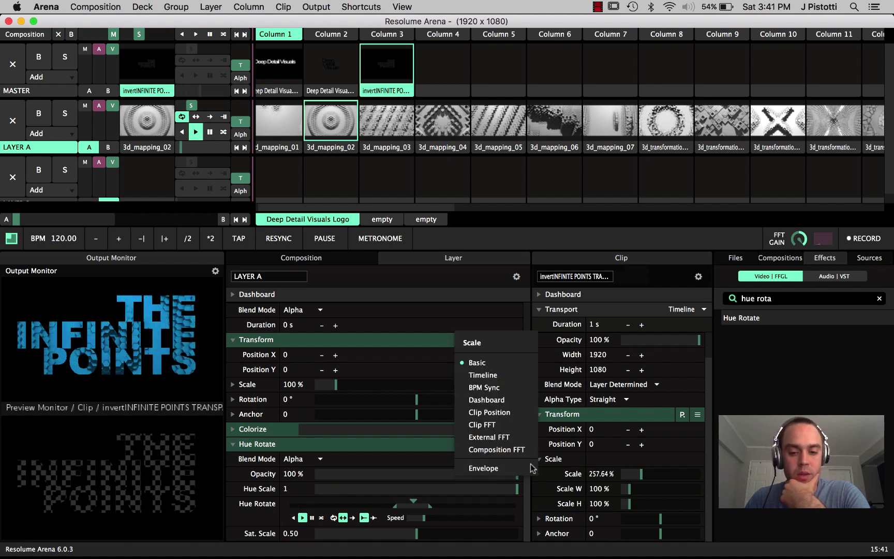
click(489, 436)
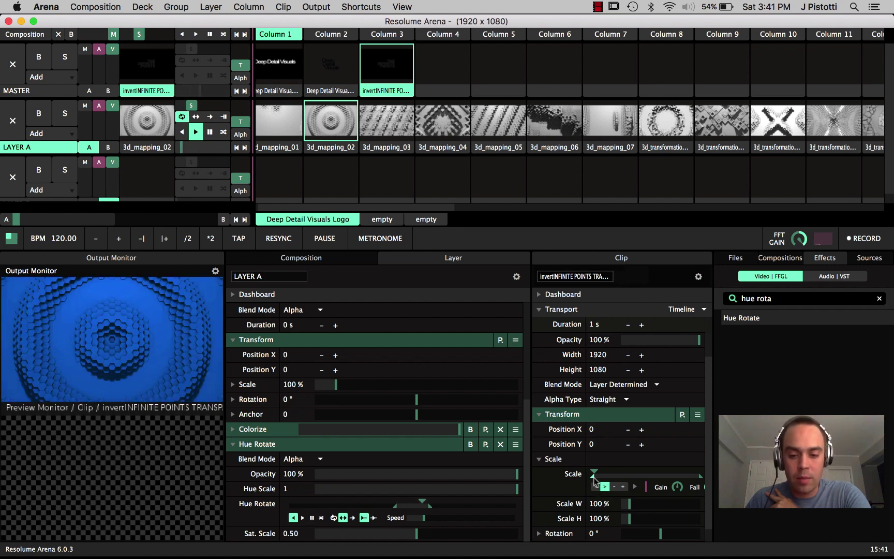
drag(594, 473, 619, 478)
click(700, 477)
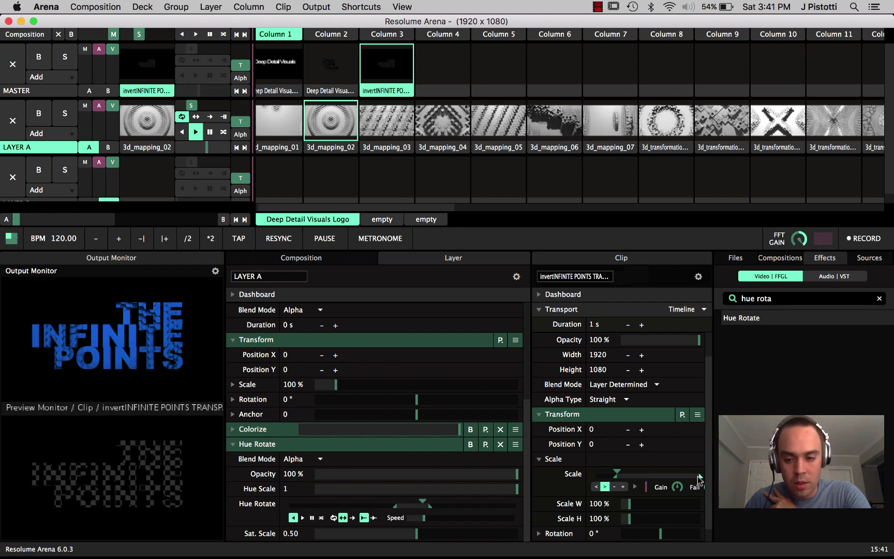
drag(700, 477, 638, 481)
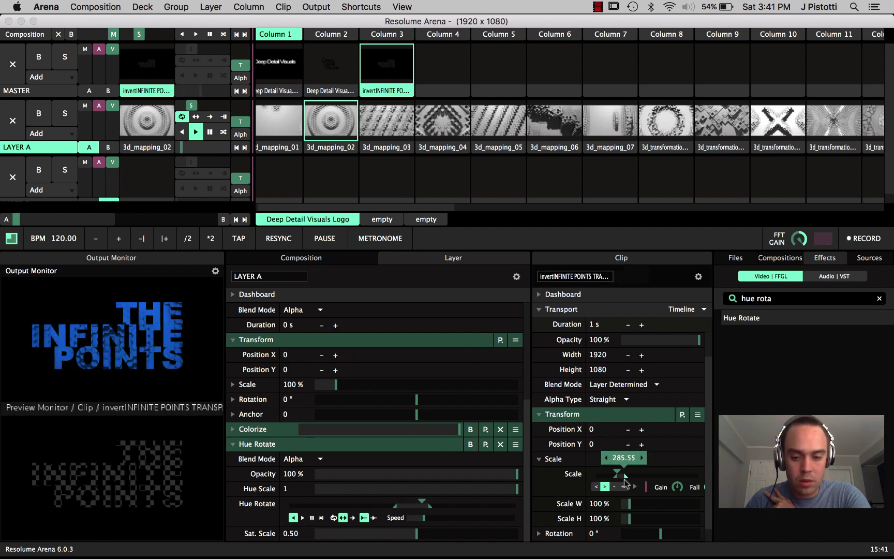
click(671, 477)
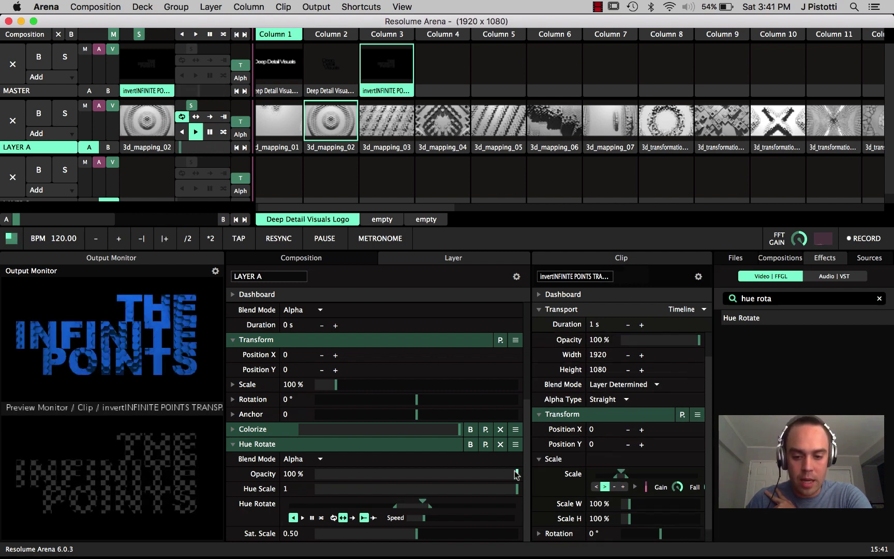
drag(522, 472, 450, 477)
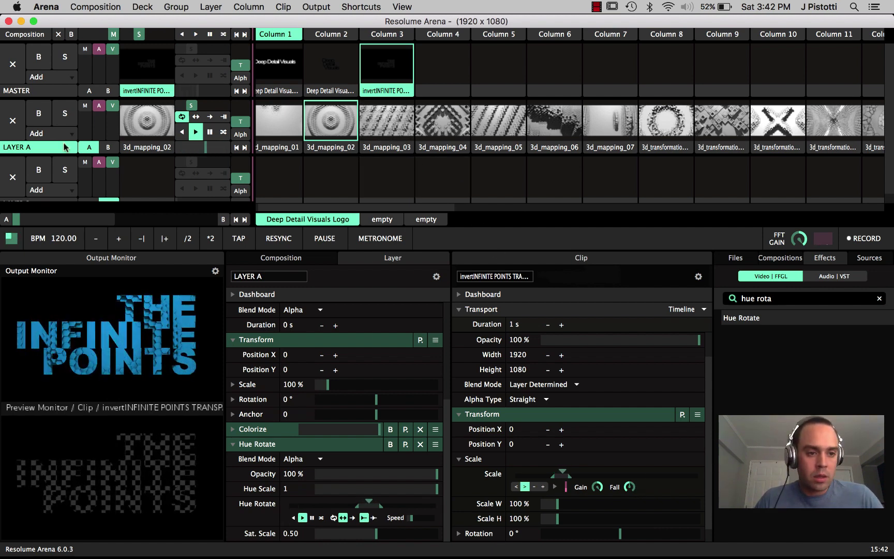
Step: Set Layer A's Autopilot to Forward with a 0.722 s transition duration
click(66, 147)
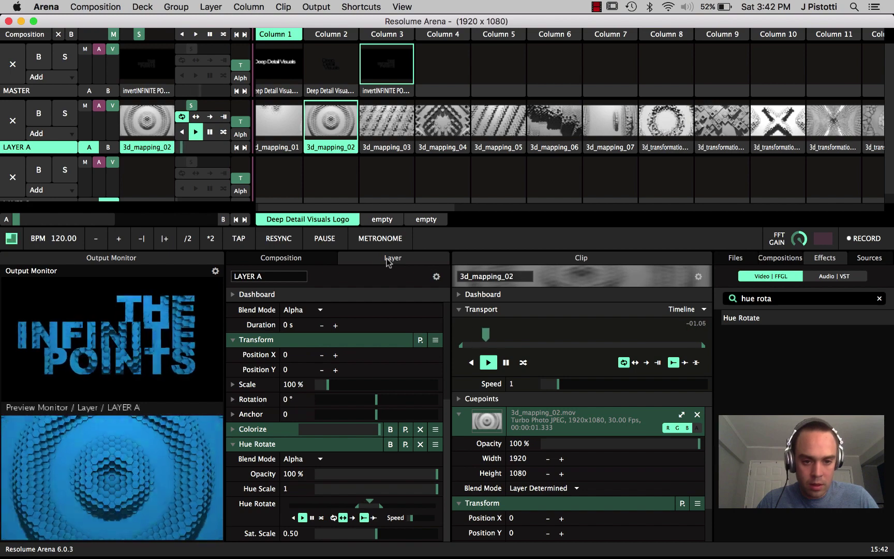
scroll(353, 344, up, 5)
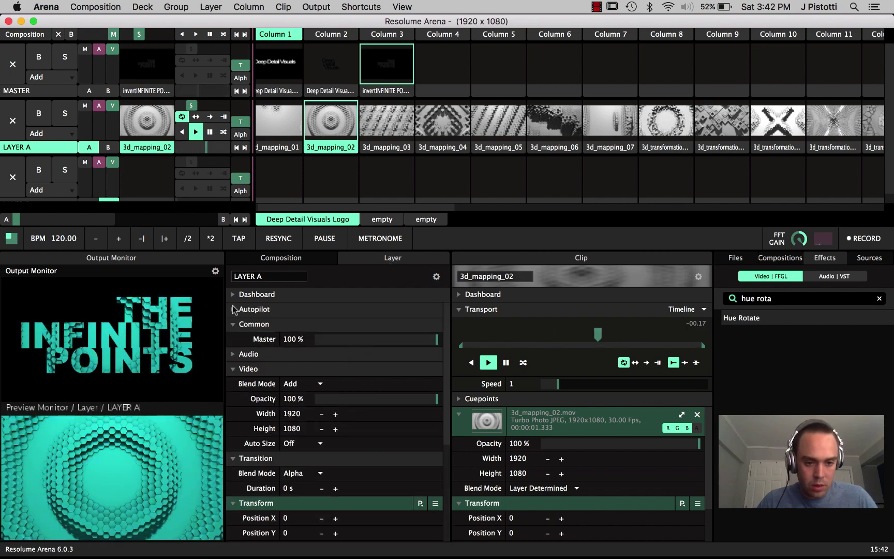
click(233, 309)
click(349, 326)
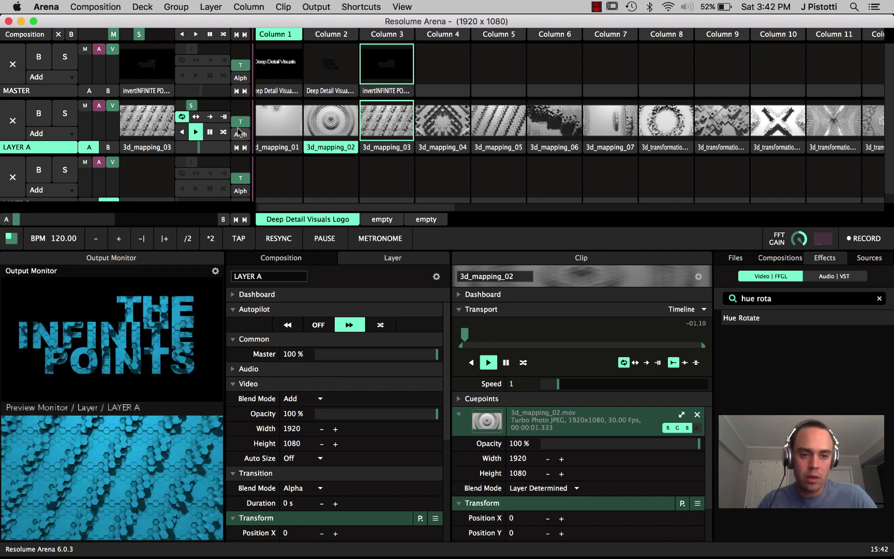
drag(239, 122, 239, 121)
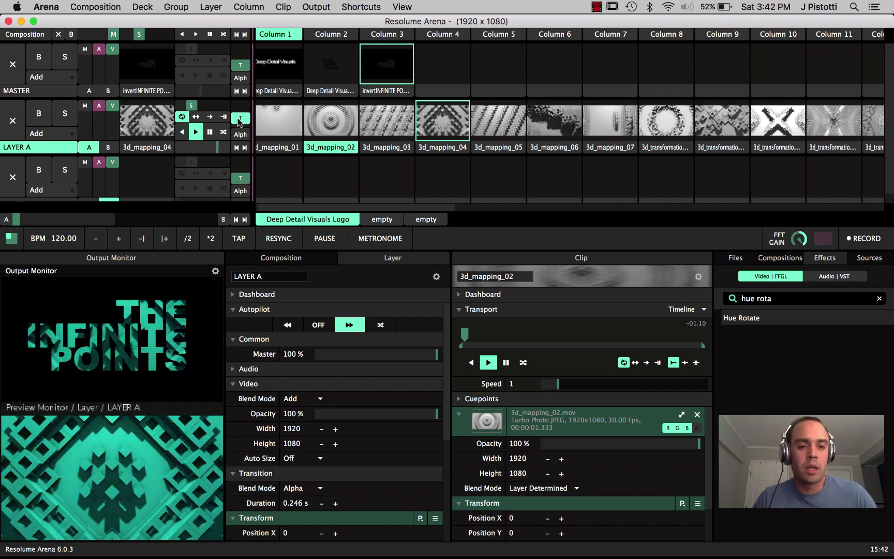
drag(239, 122, 239, 120)
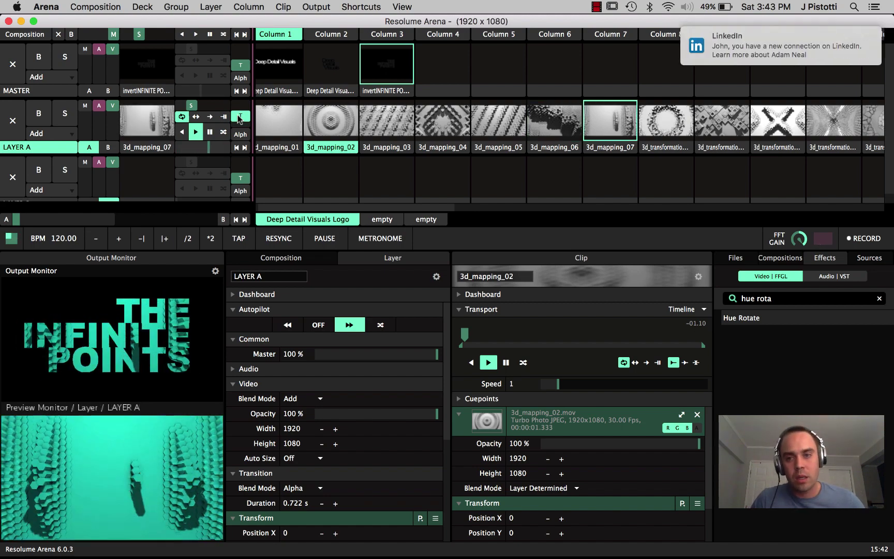
click(745, 48)
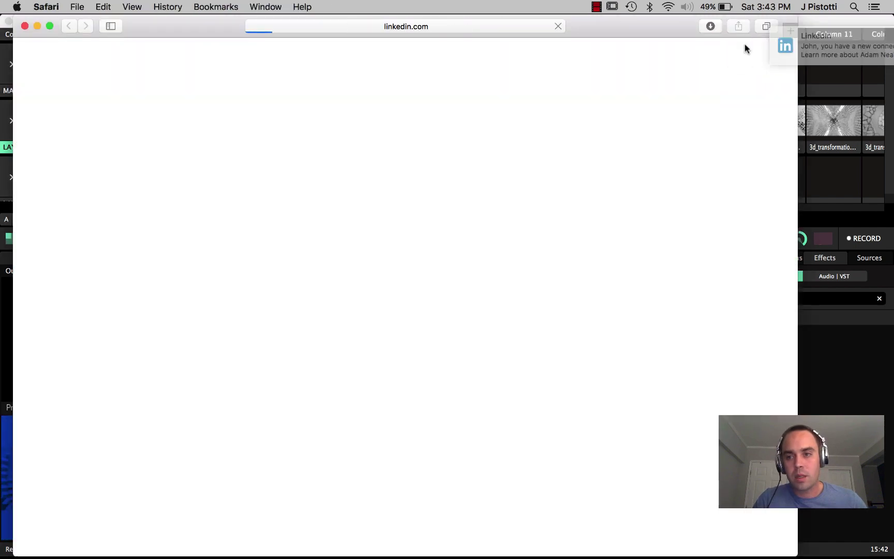
click(24, 26)
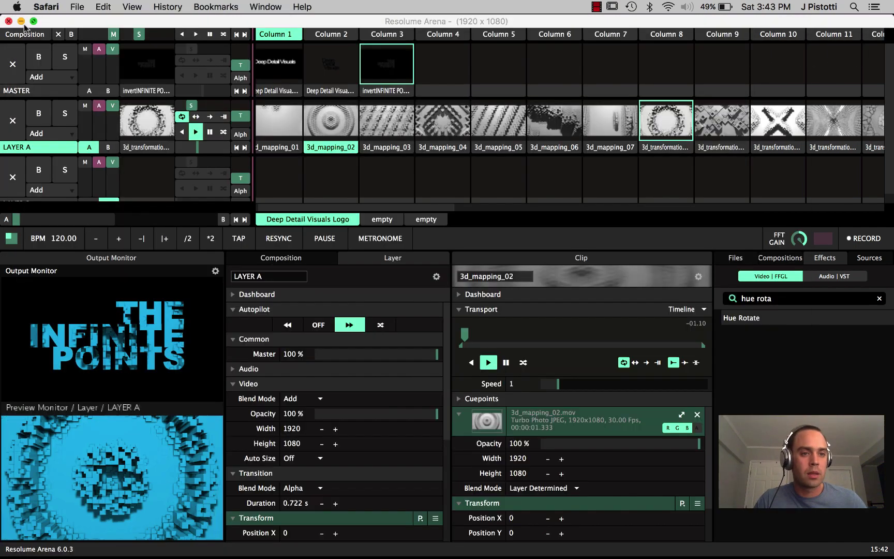